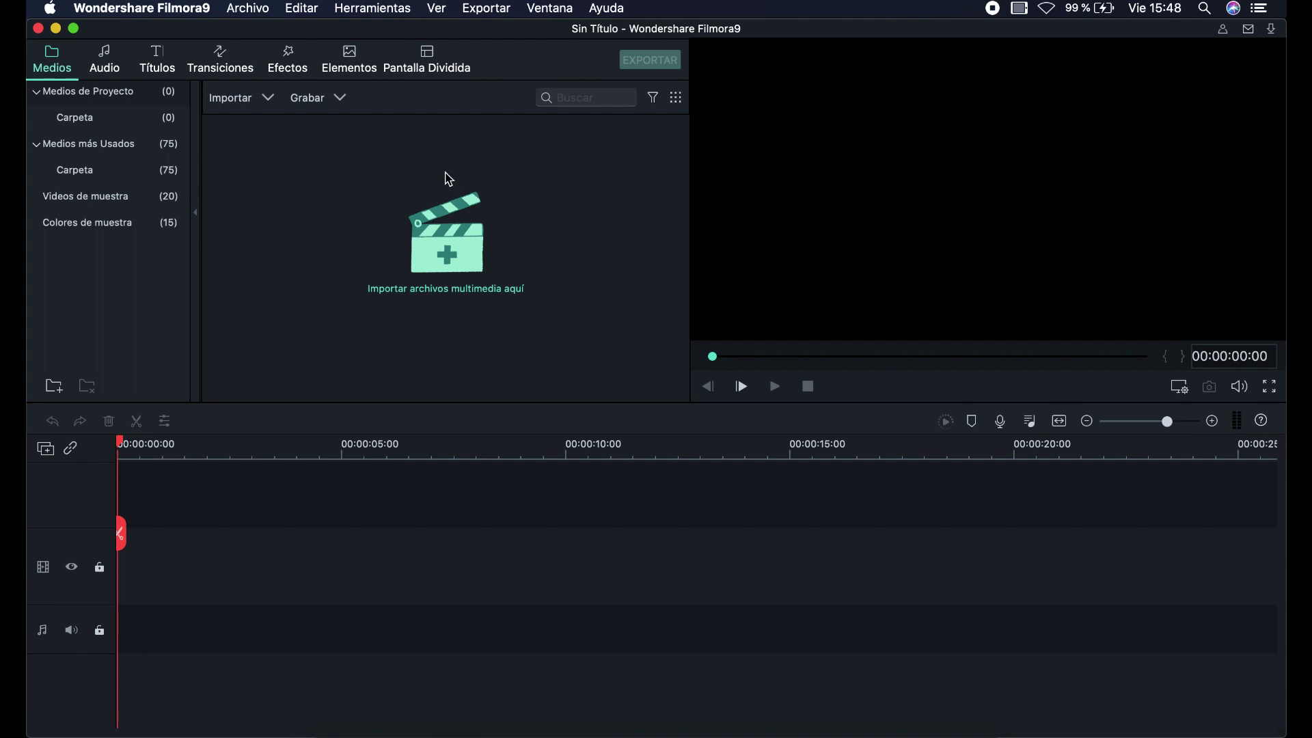
# Step: Import the bass video file into the project media and place it at the start of the video track
pyautogui.click(468, 252)
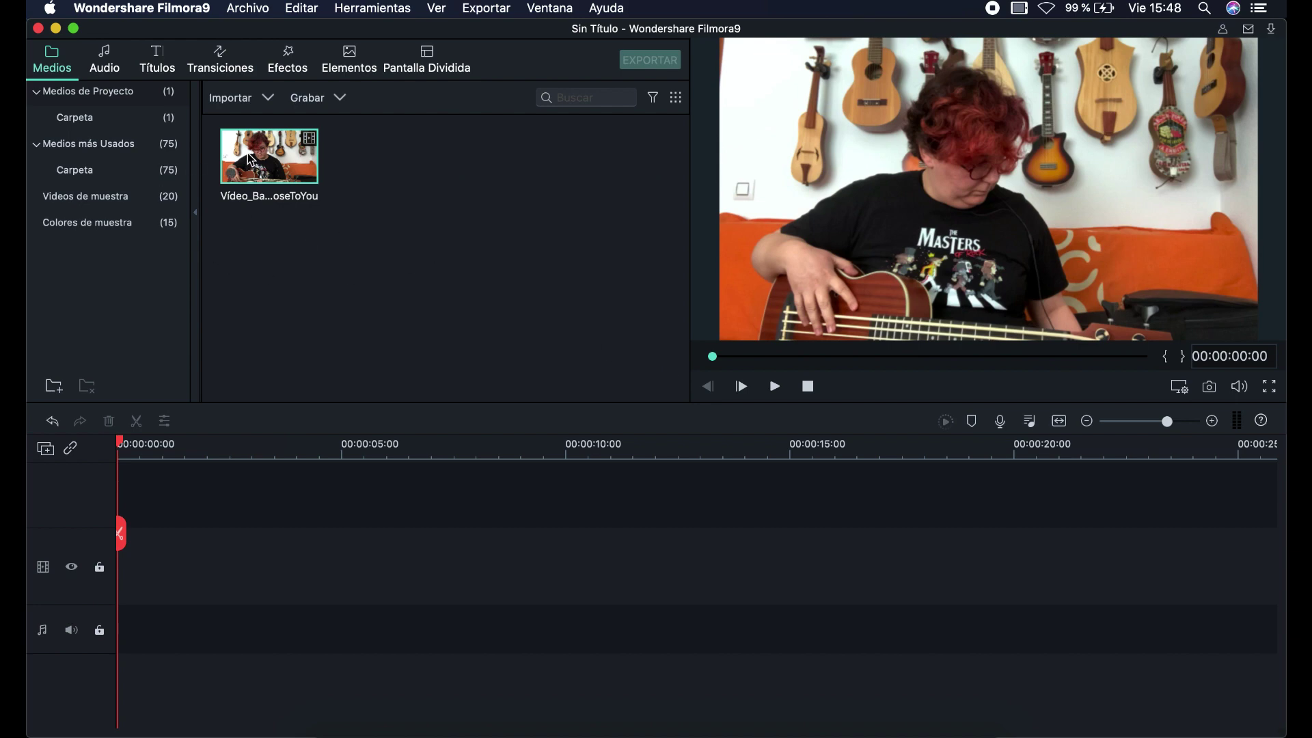
pyautogui.moveTo(249, 157); pyautogui.dragTo(127, 569)
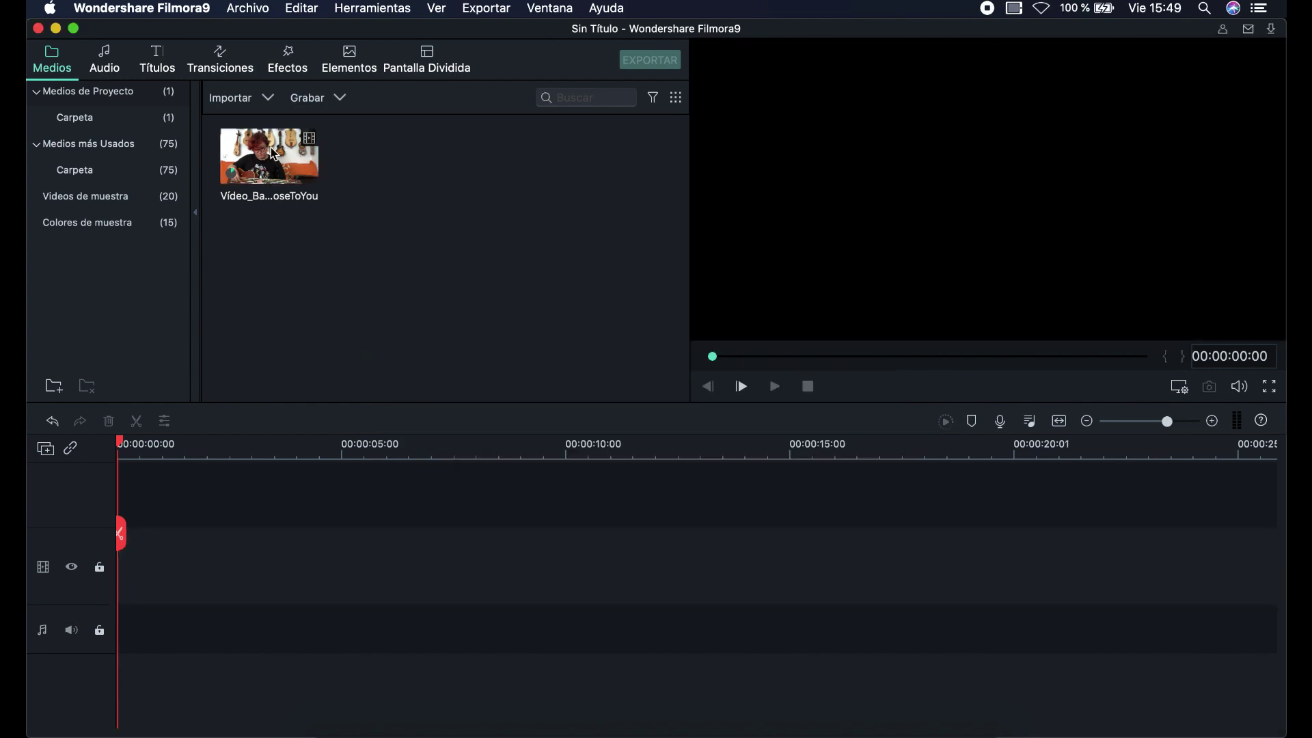
pyautogui.moveTo(268, 156); pyautogui.dragTo(124, 562)
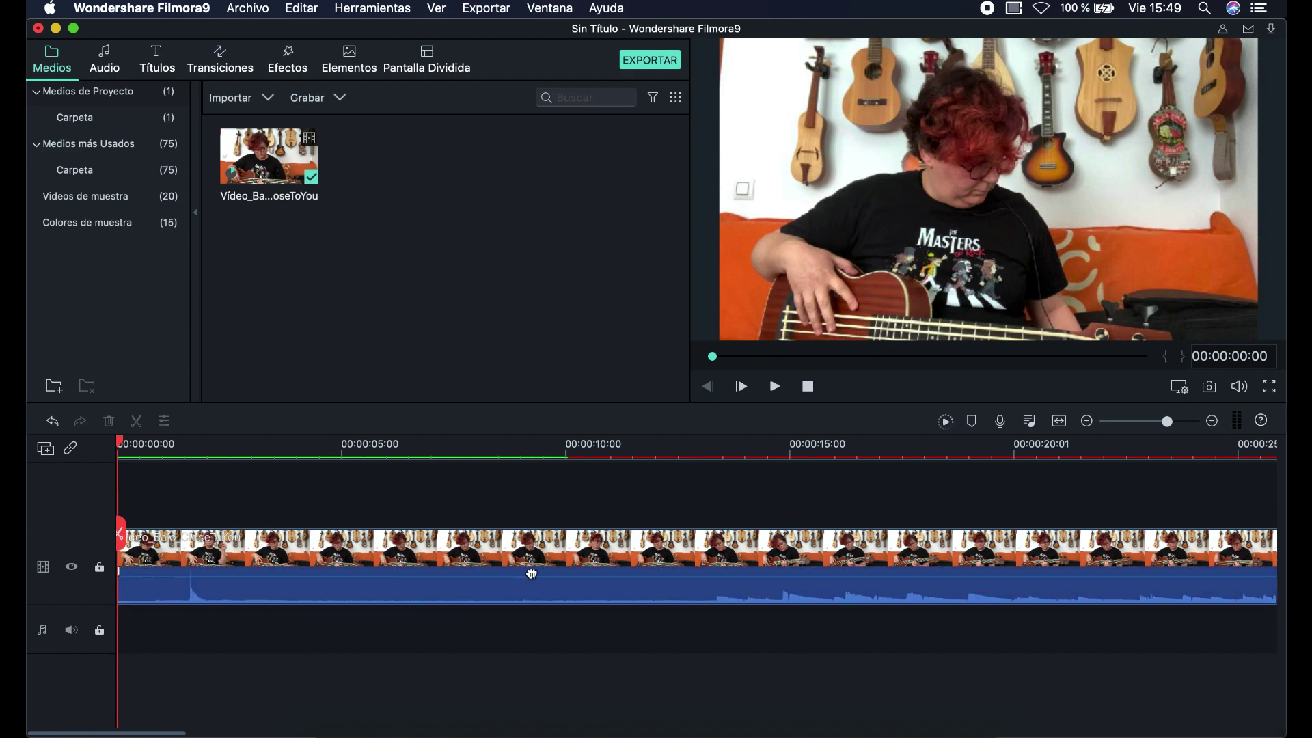
# Step: Move the playhead to 00:00:11:22 and search the included effects for "mosaico"
pyautogui.click(656, 444)
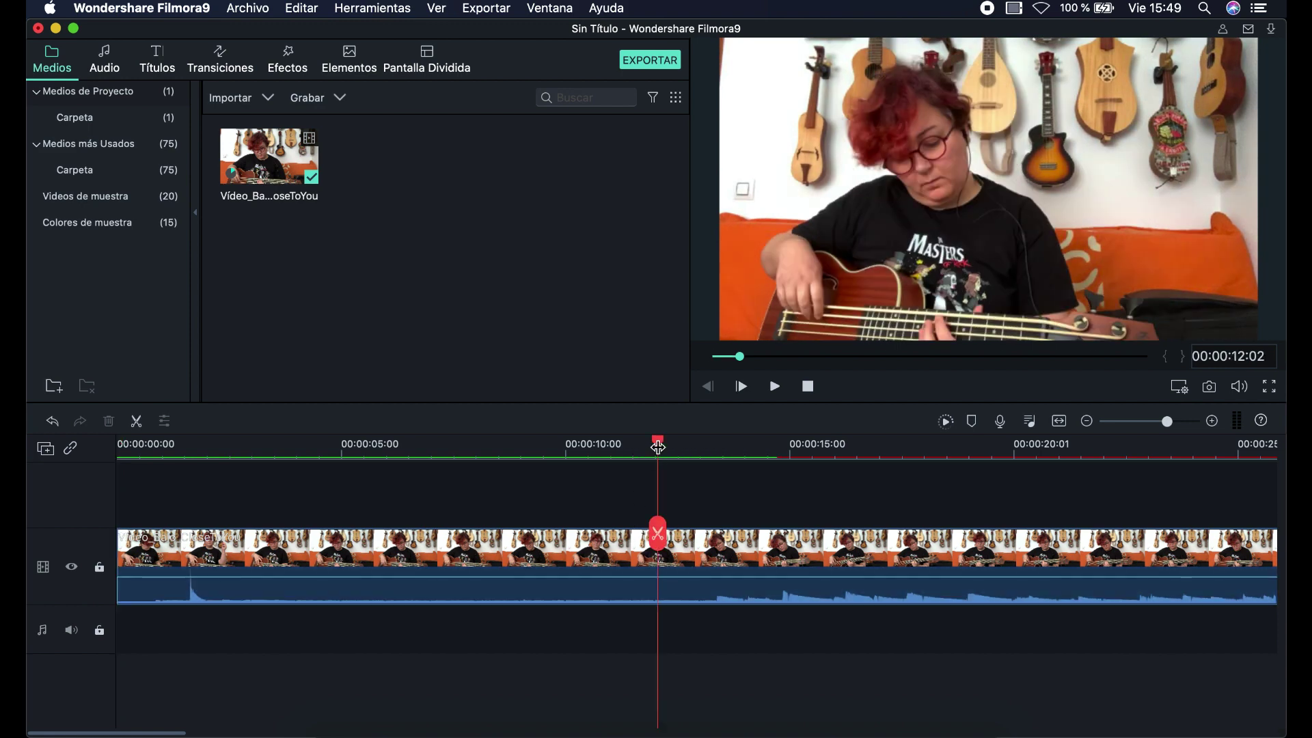
pyautogui.click(644, 450)
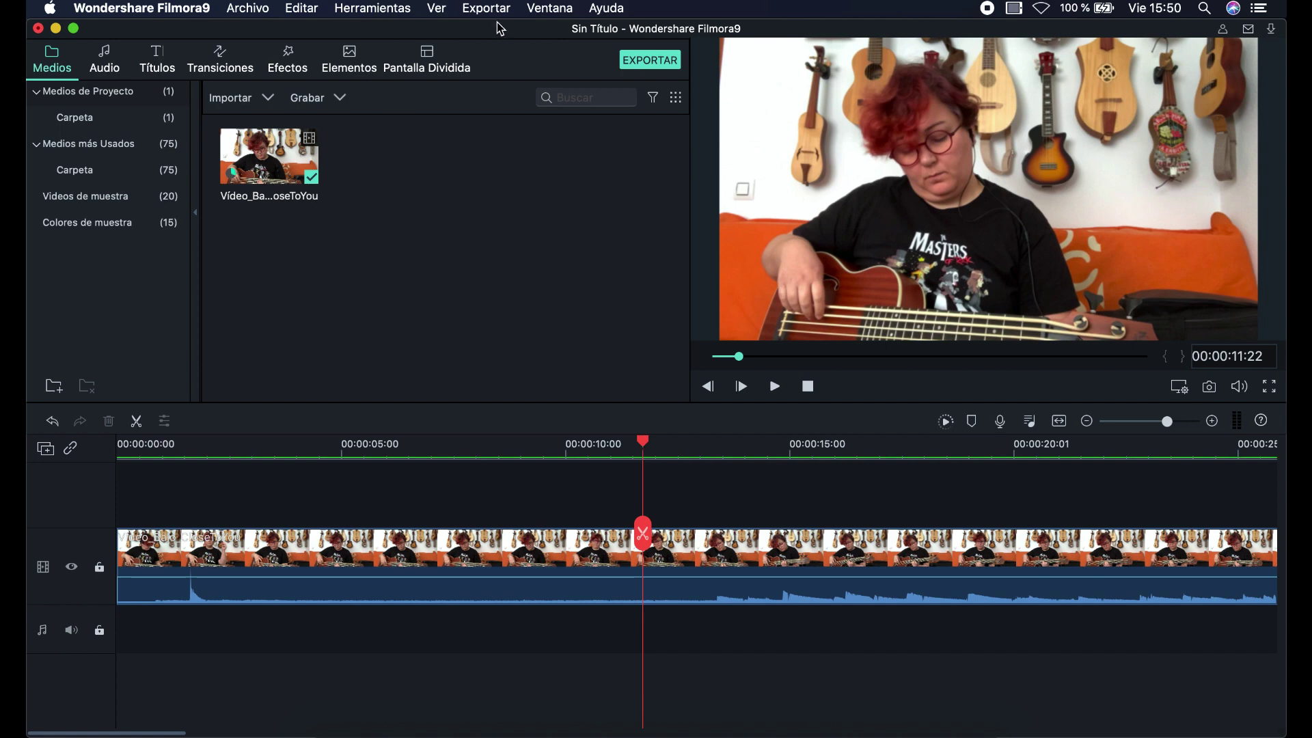
pyautogui.click(289, 66)
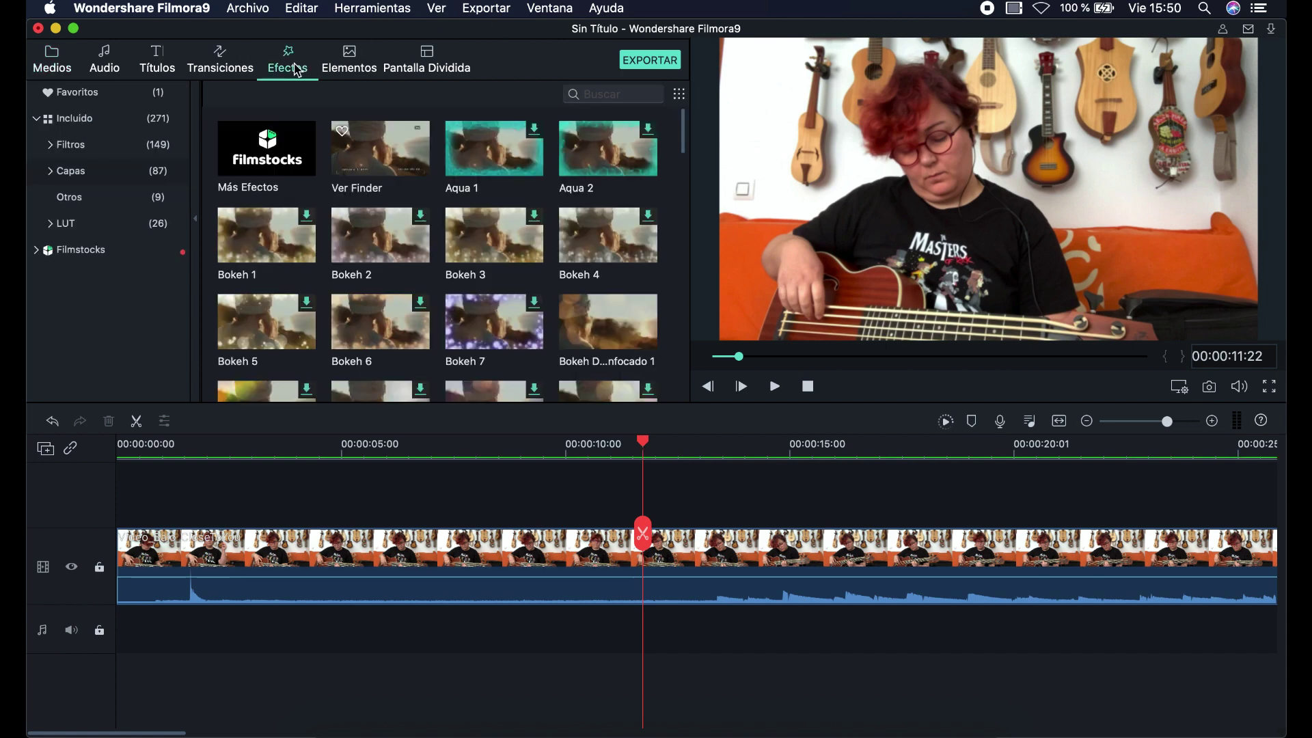
pyautogui.click(75, 119)
pyautogui.click(642, 94)
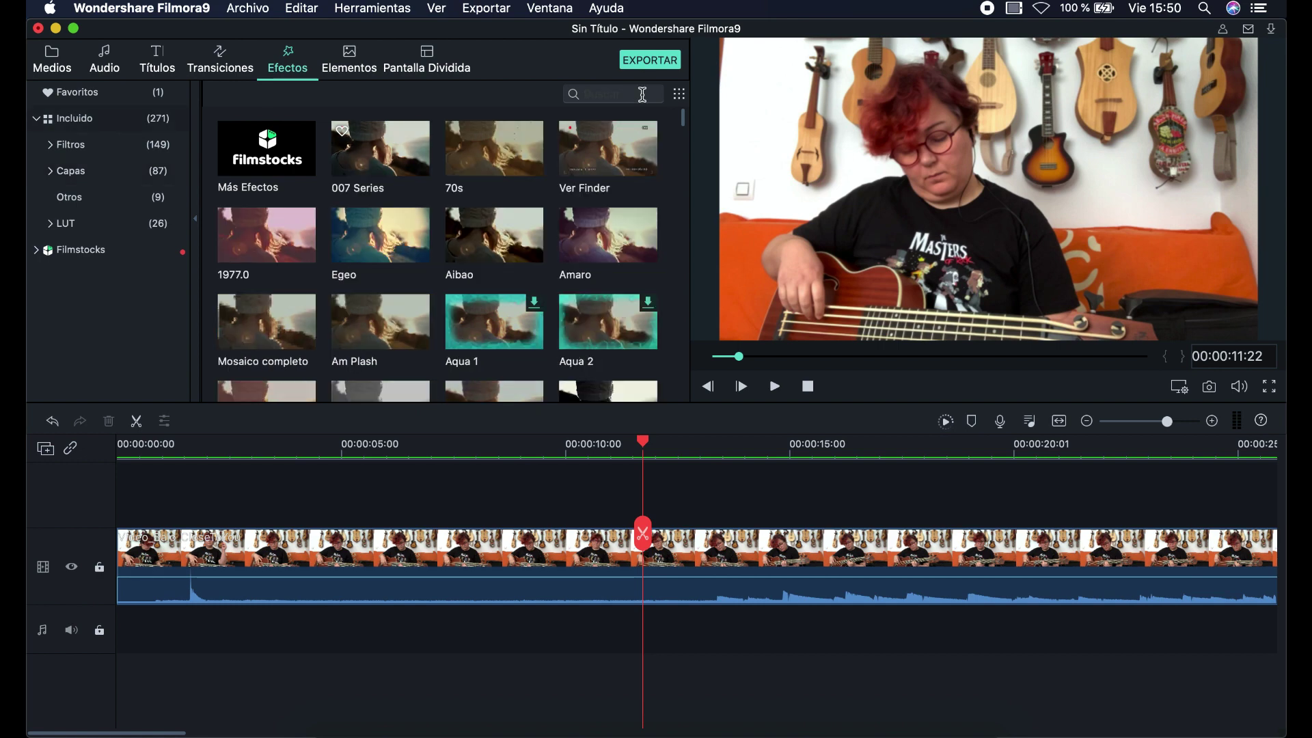
pyautogui.write('mosaico')
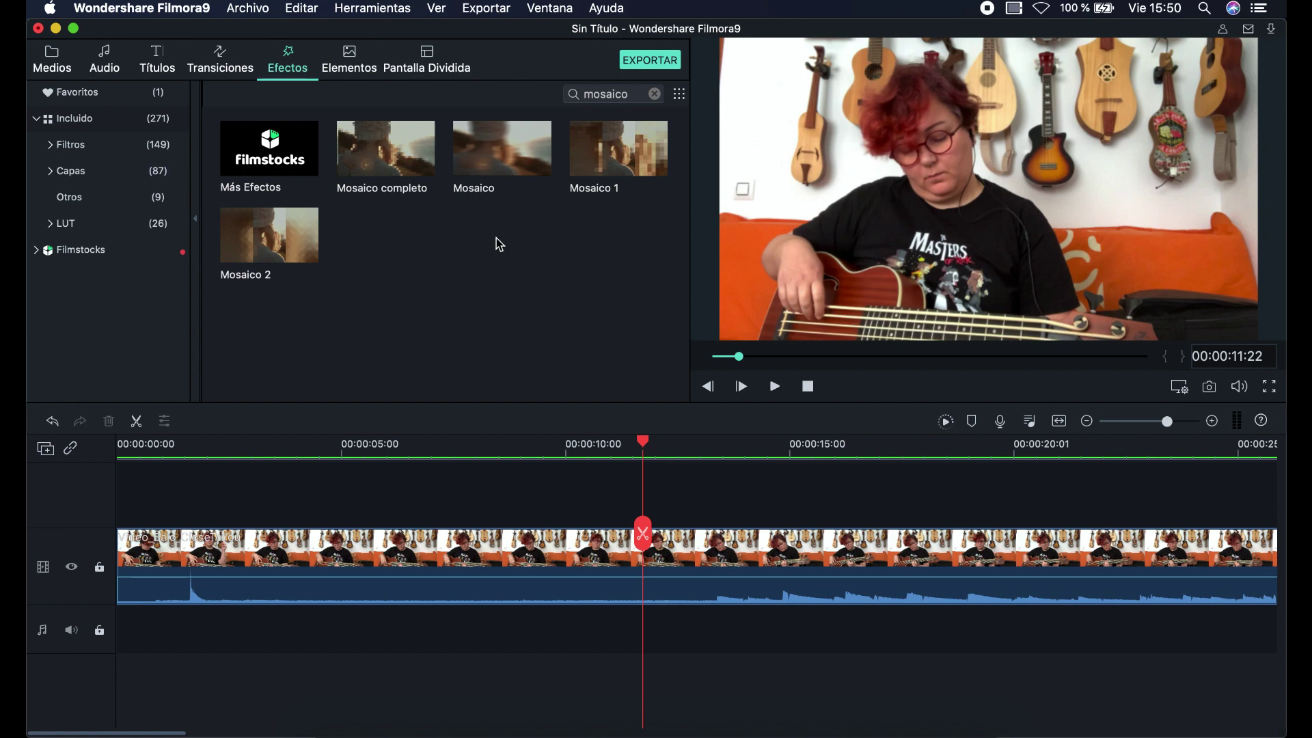
# Step: Preview the Mosaico completo and Mosaico effects, and add Mosaico at 00:00:11:22 on a track above the video
pyautogui.click(415, 164)
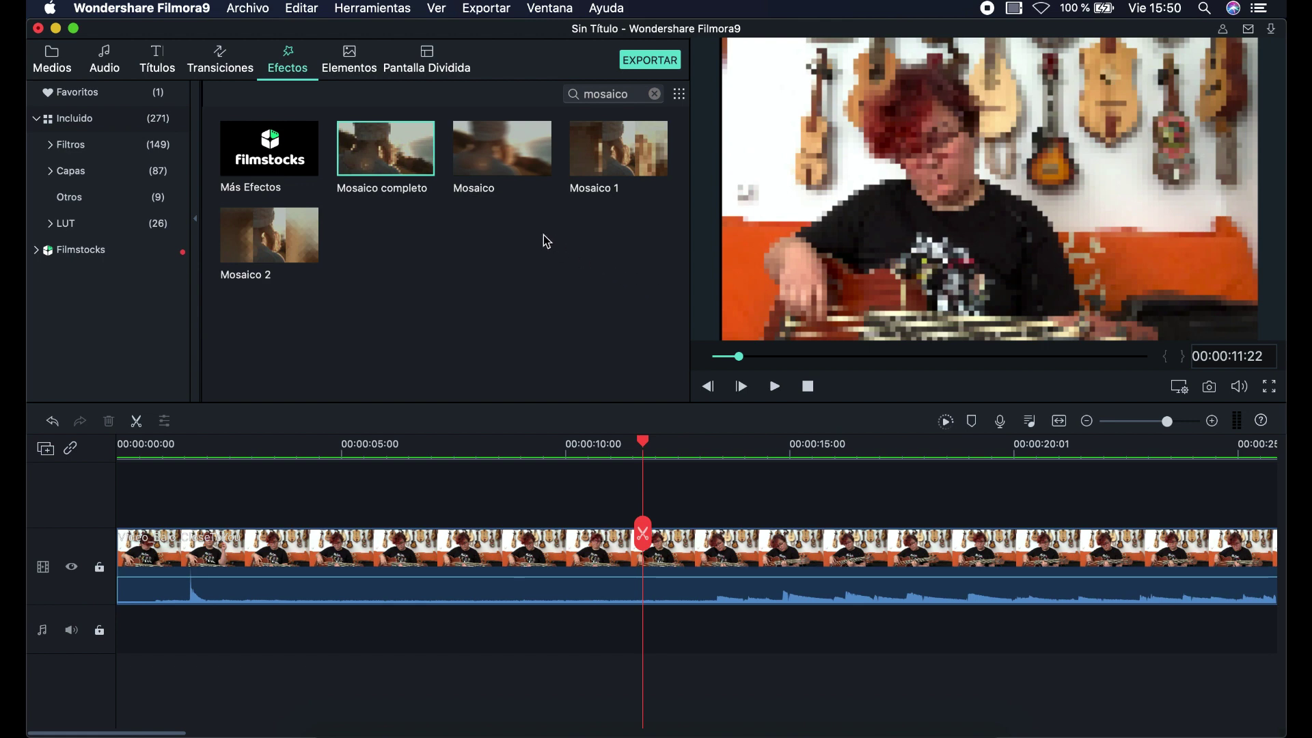
pyautogui.click(516, 176)
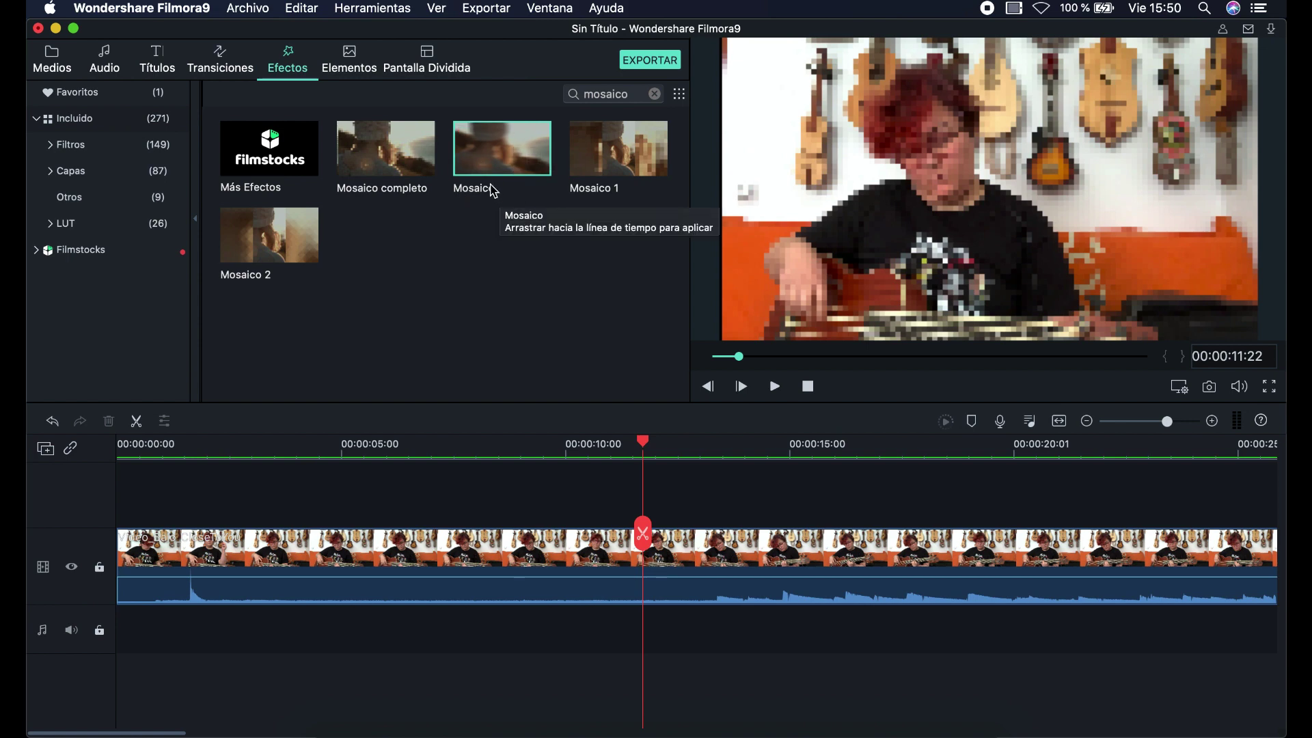
pyautogui.press('space')
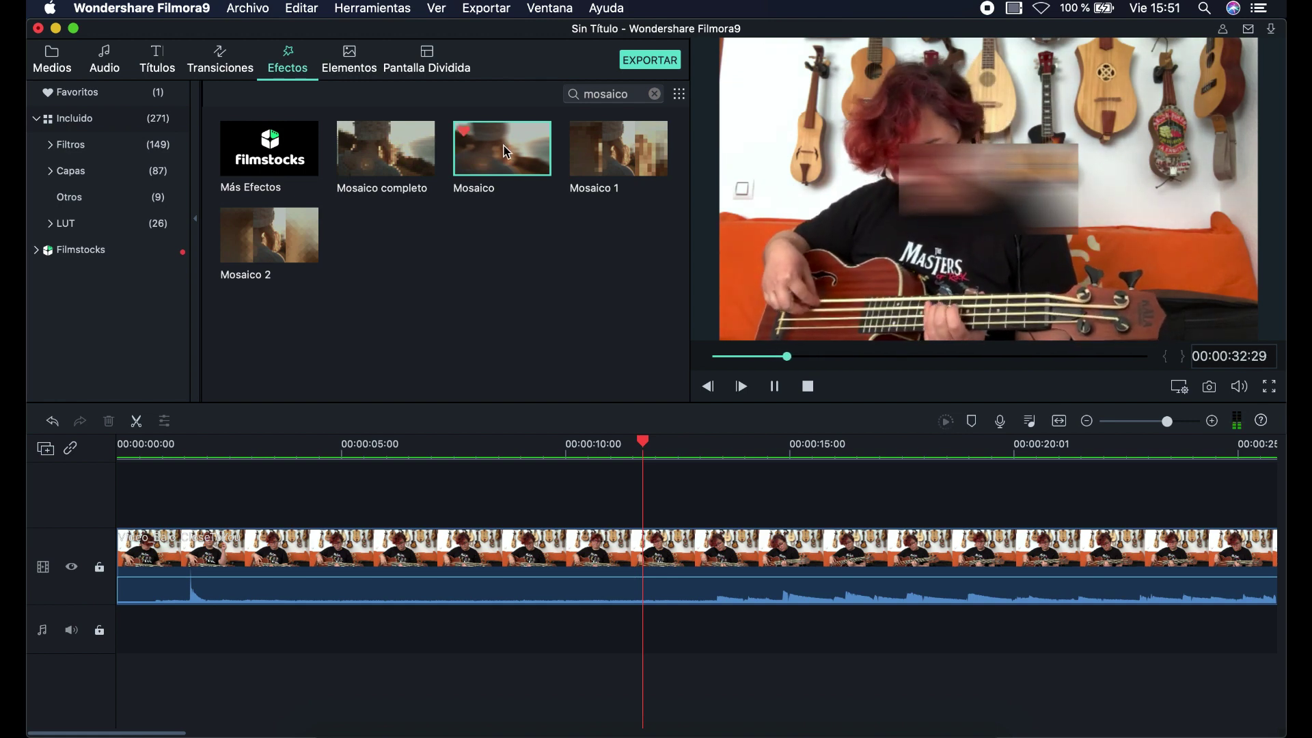
pyautogui.moveTo(503, 146); pyautogui.dragTo(643, 507)
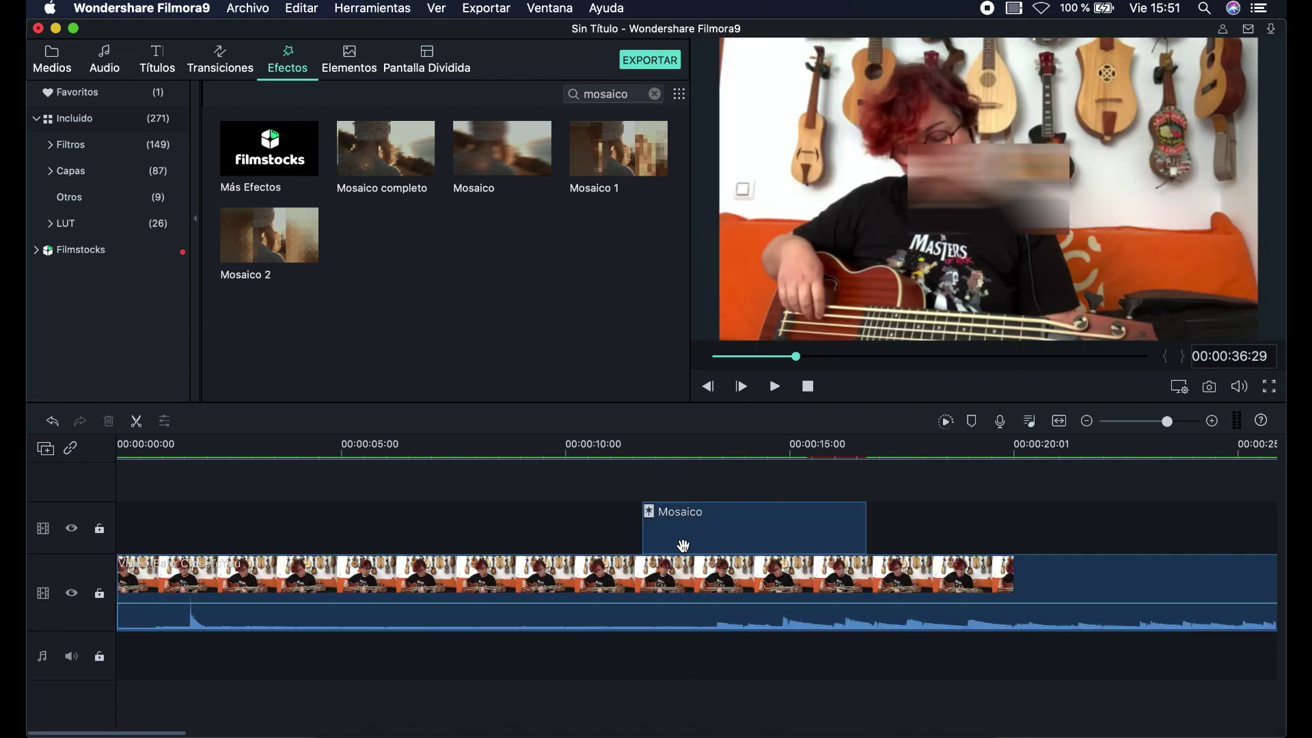
# Step: Open the Mosaico effect at 00:00:12:25 and move and resize its area to cover the player's whole head
pyautogui.click(692, 447)
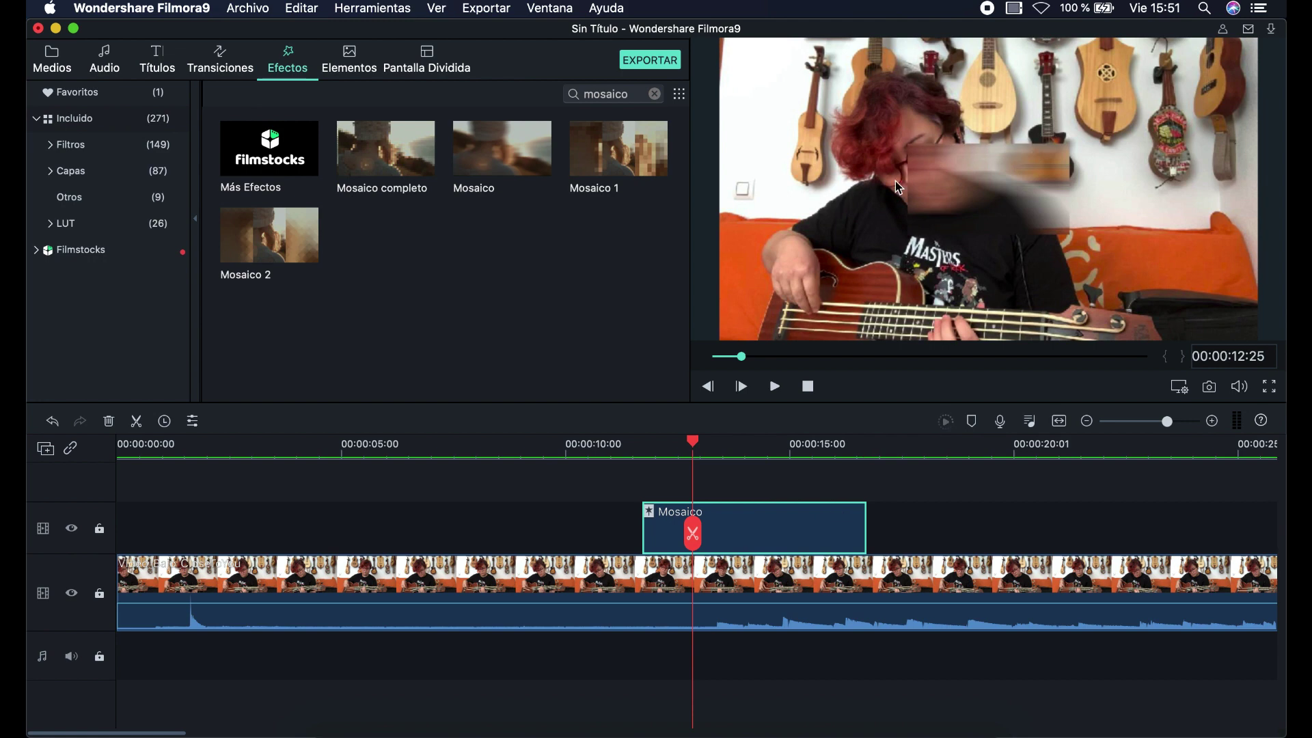
pyautogui.doubleClick(710, 532)
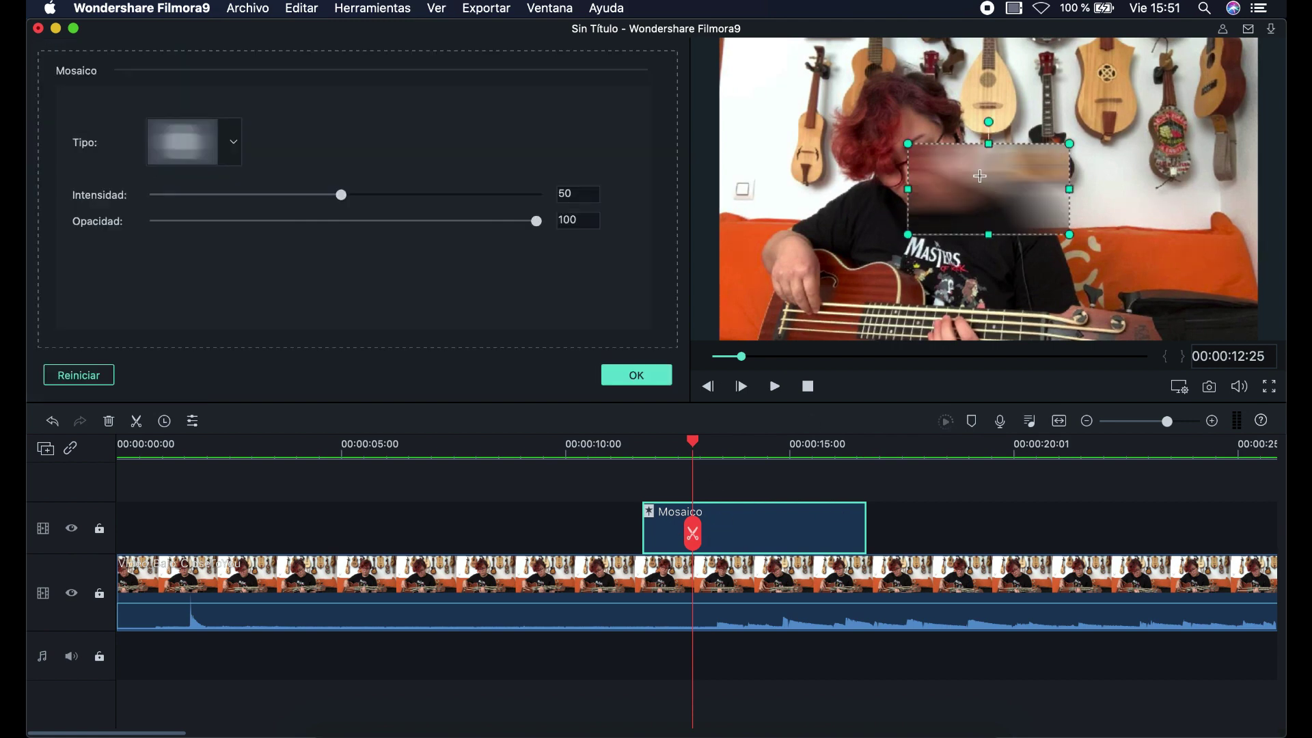
pyautogui.moveTo(989, 191); pyautogui.dragTo(935, 233)
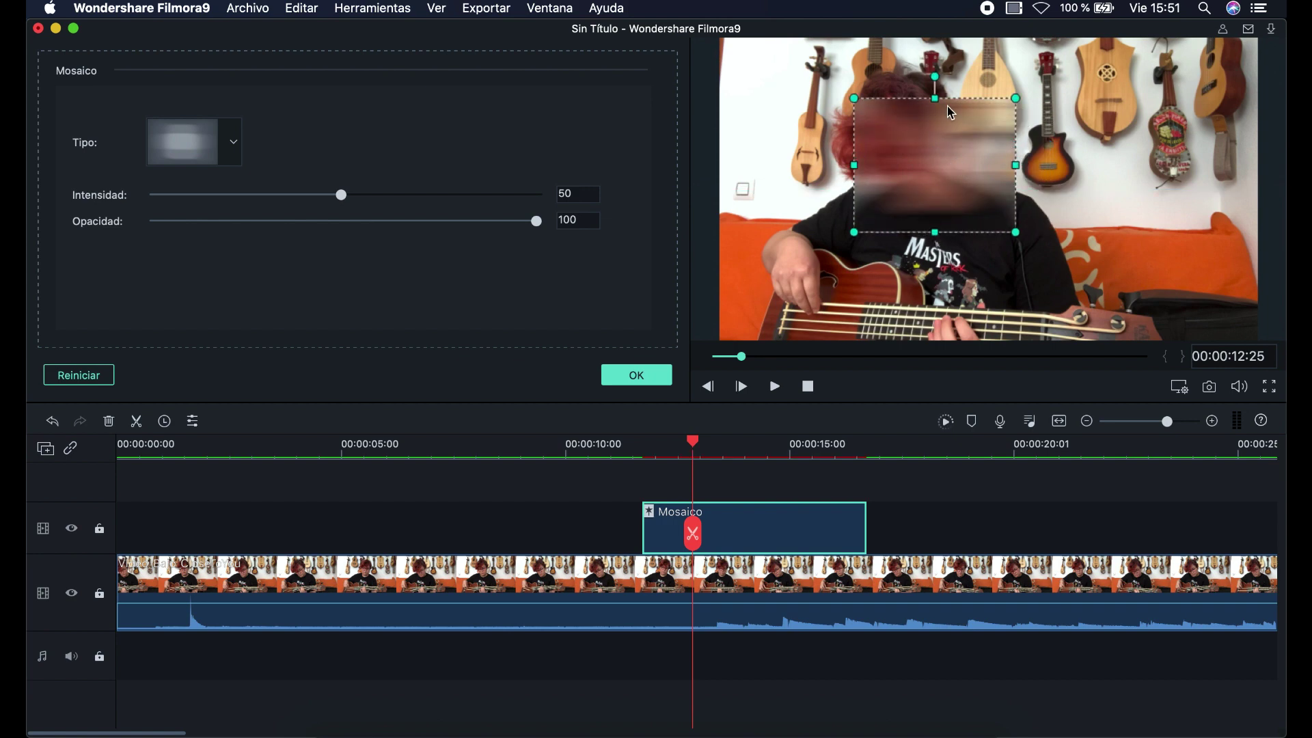
pyautogui.moveTo(935, 97); pyautogui.dragTo(935, 77)
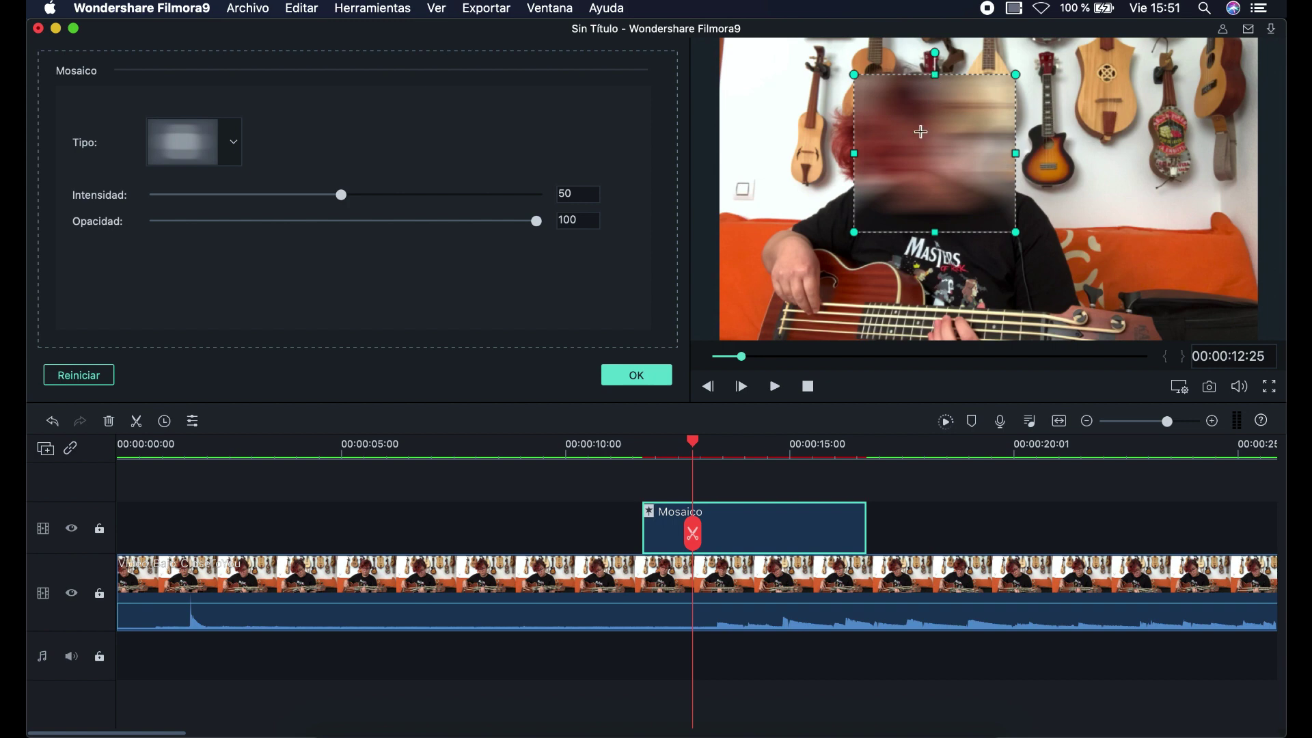
pyautogui.moveTo(920, 129); pyautogui.dragTo(906, 126)
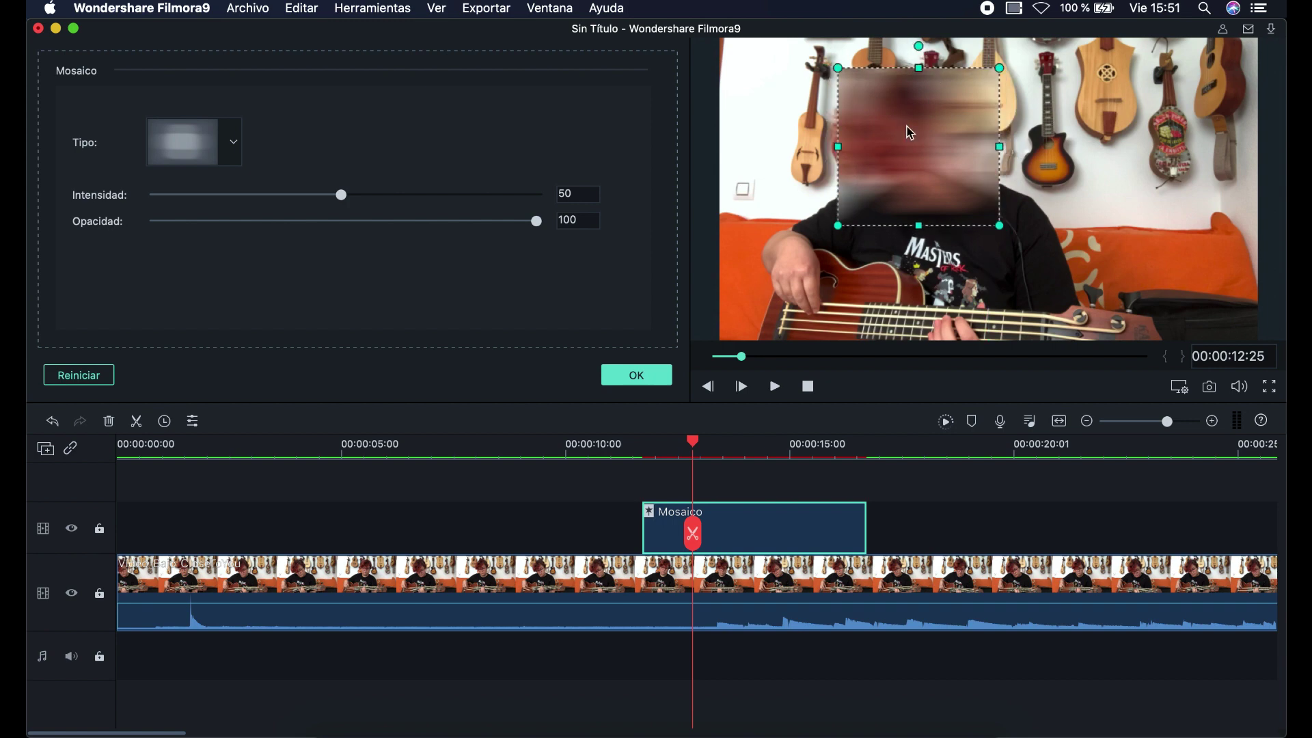
pyautogui.moveTo(838, 225)
pyautogui.mouseDown()
pyautogui.moveTo(802, 256)
pyautogui.moveTo(847, 216)
pyautogui.moveTo(840, 206)
pyautogui.mouseUp()
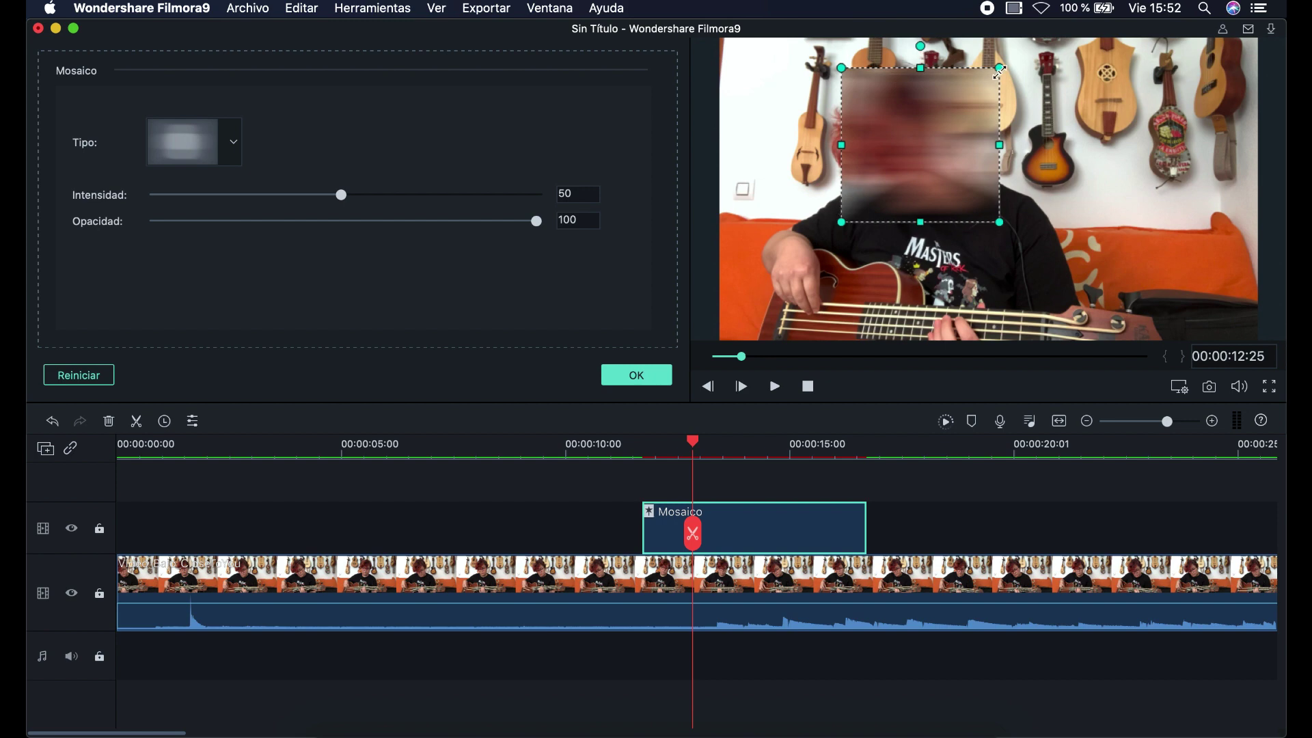
pyautogui.moveTo(1001, 148)
pyautogui.mouseDown()
pyautogui.moveTo(903, 147)
pyautogui.moveTo(1003, 146)
pyautogui.mouseUp()
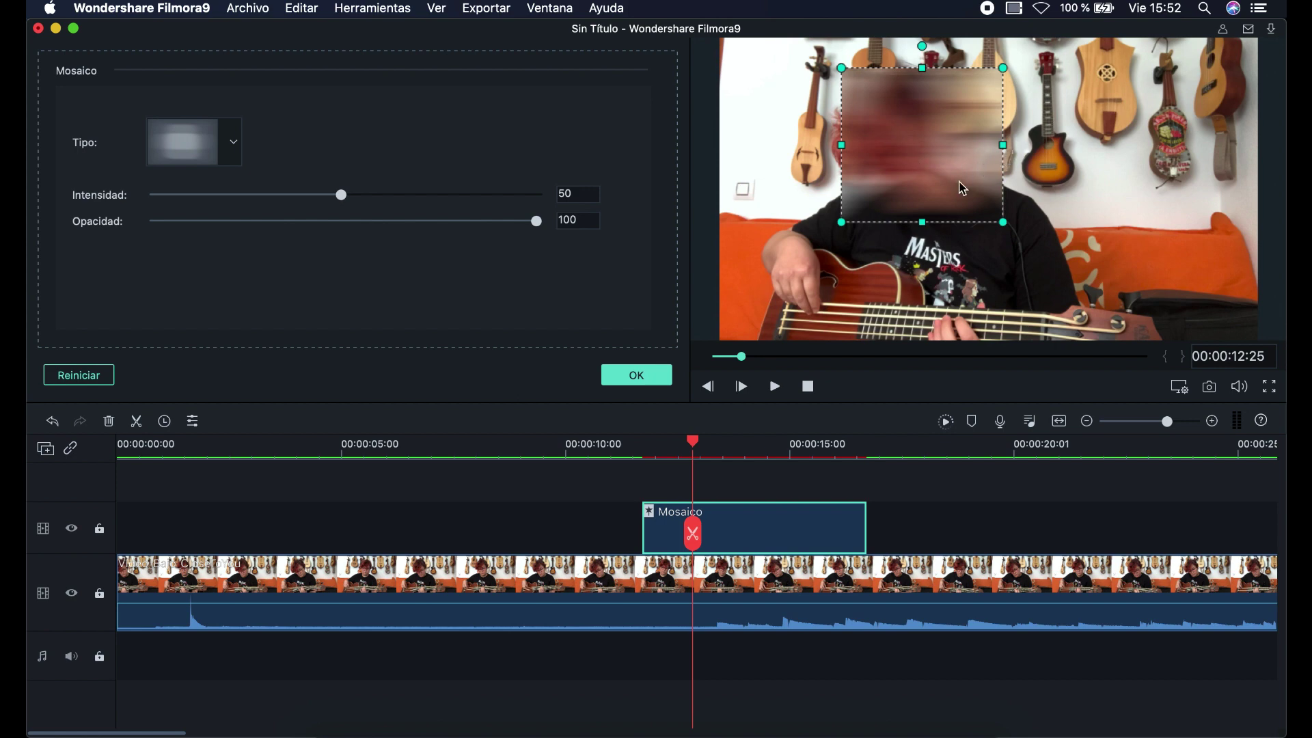
# Step: Go to 00:00:15:28 and try out the different mosaic types on the covered head, from the blurs to the crossed stripes
pyautogui.doubleClick(831, 615)
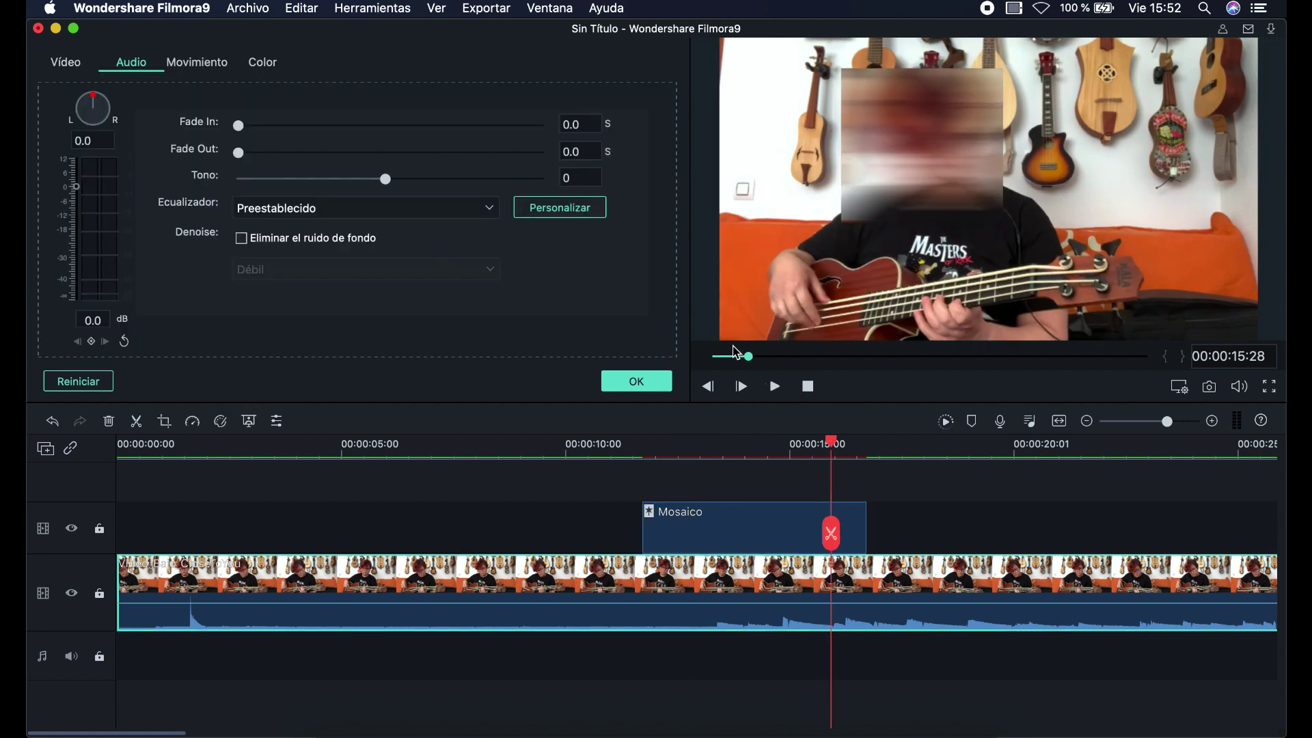
pyautogui.click(963, 140)
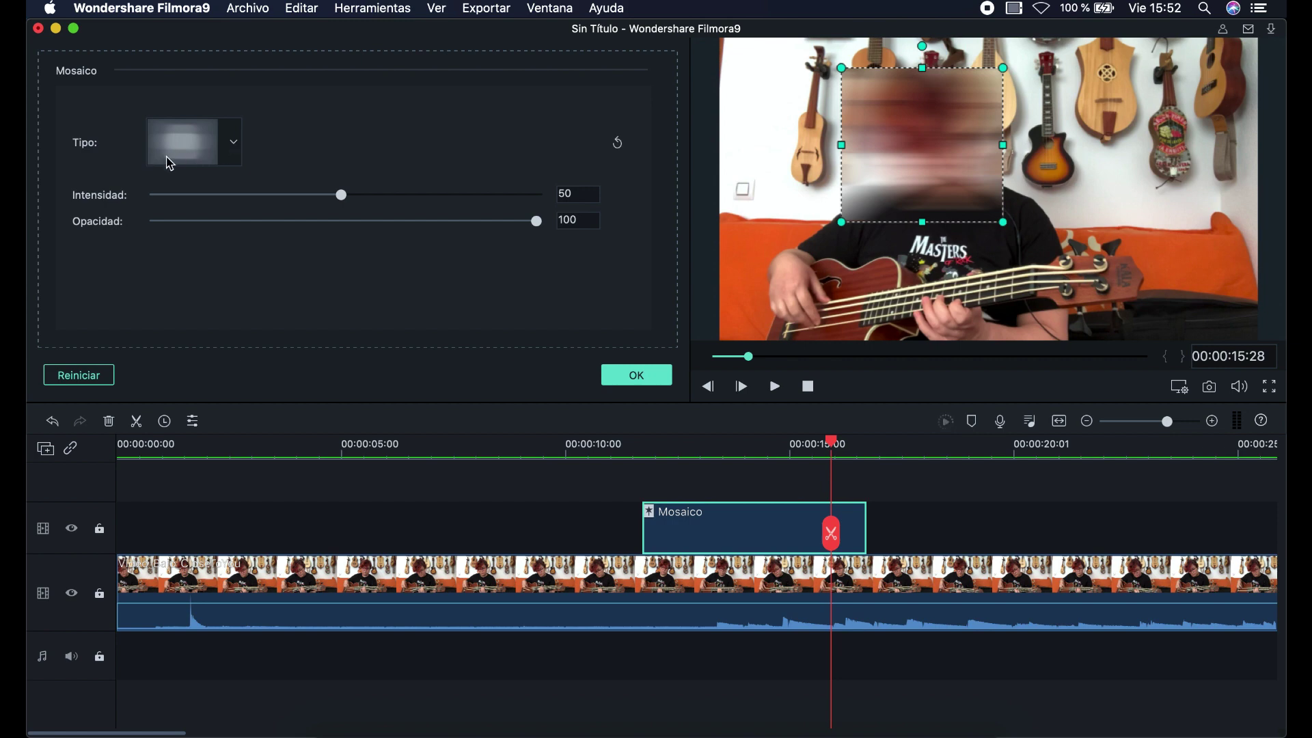
pyautogui.click(234, 146)
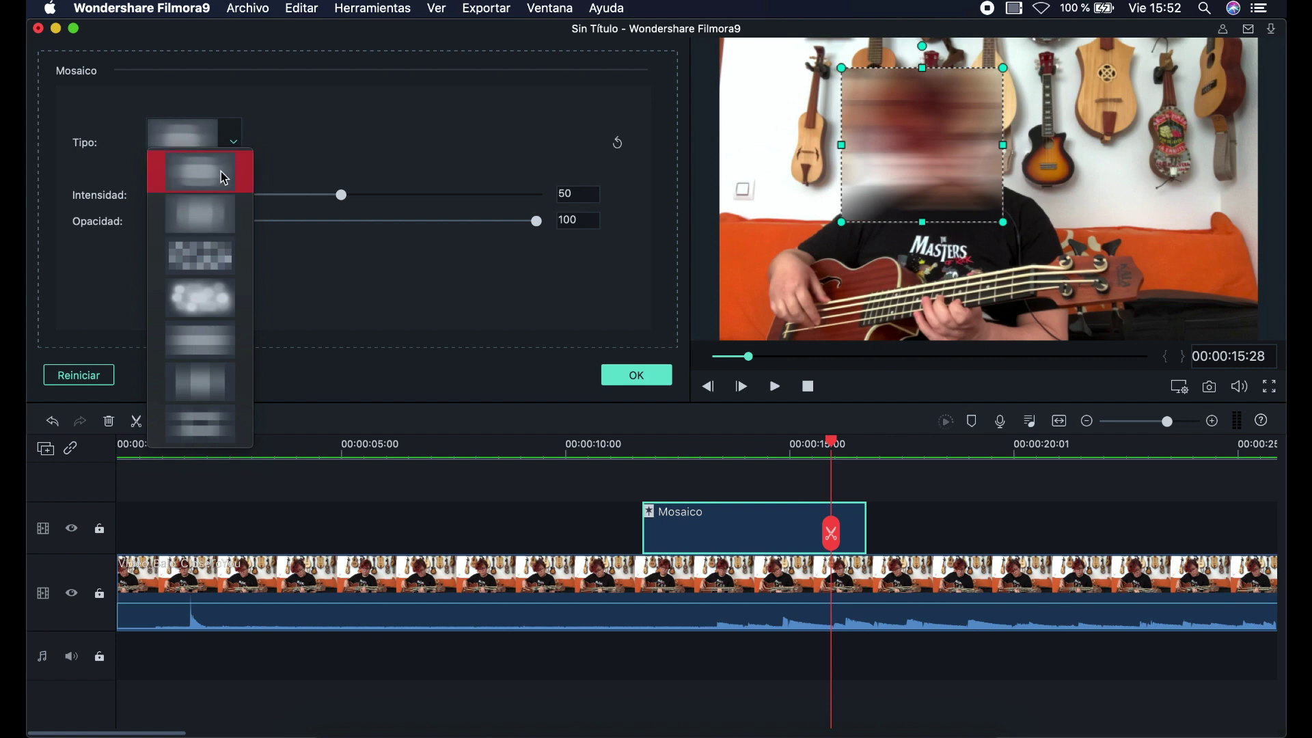
pyautogui.click(225, 132)
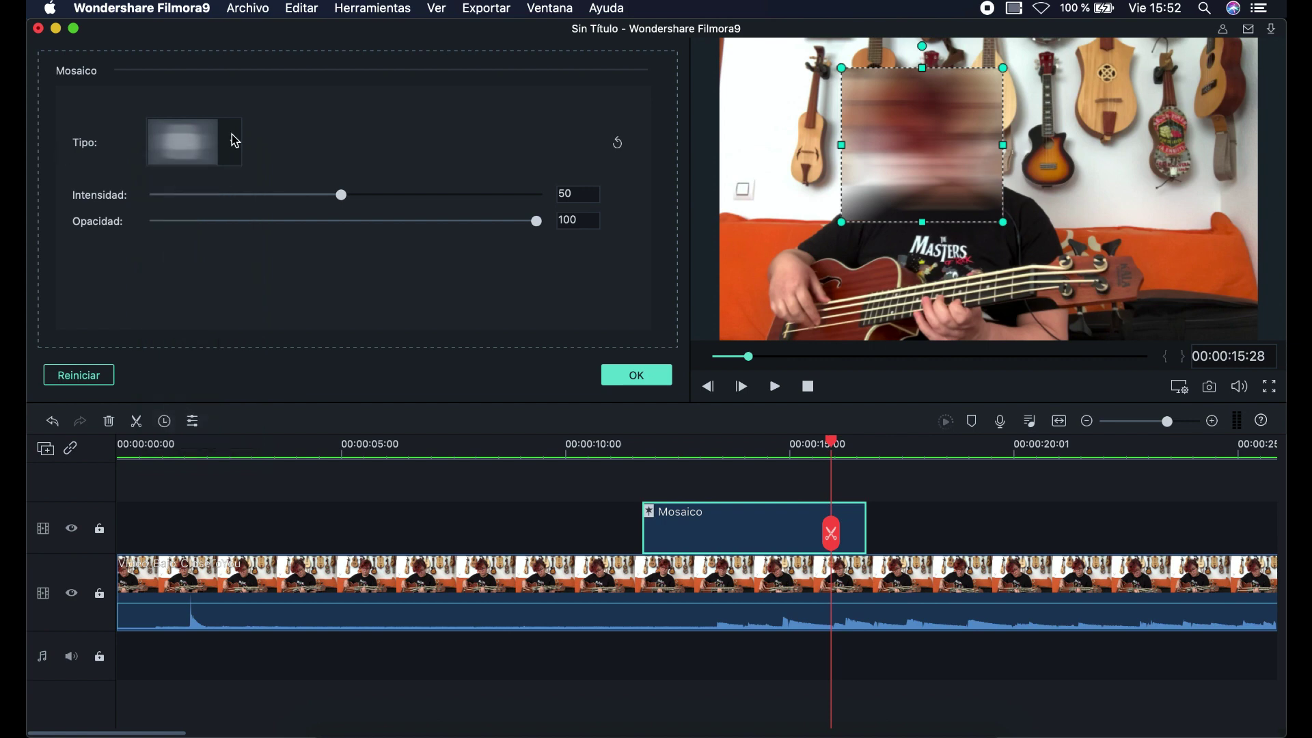
pyautogui.click(239, 139)
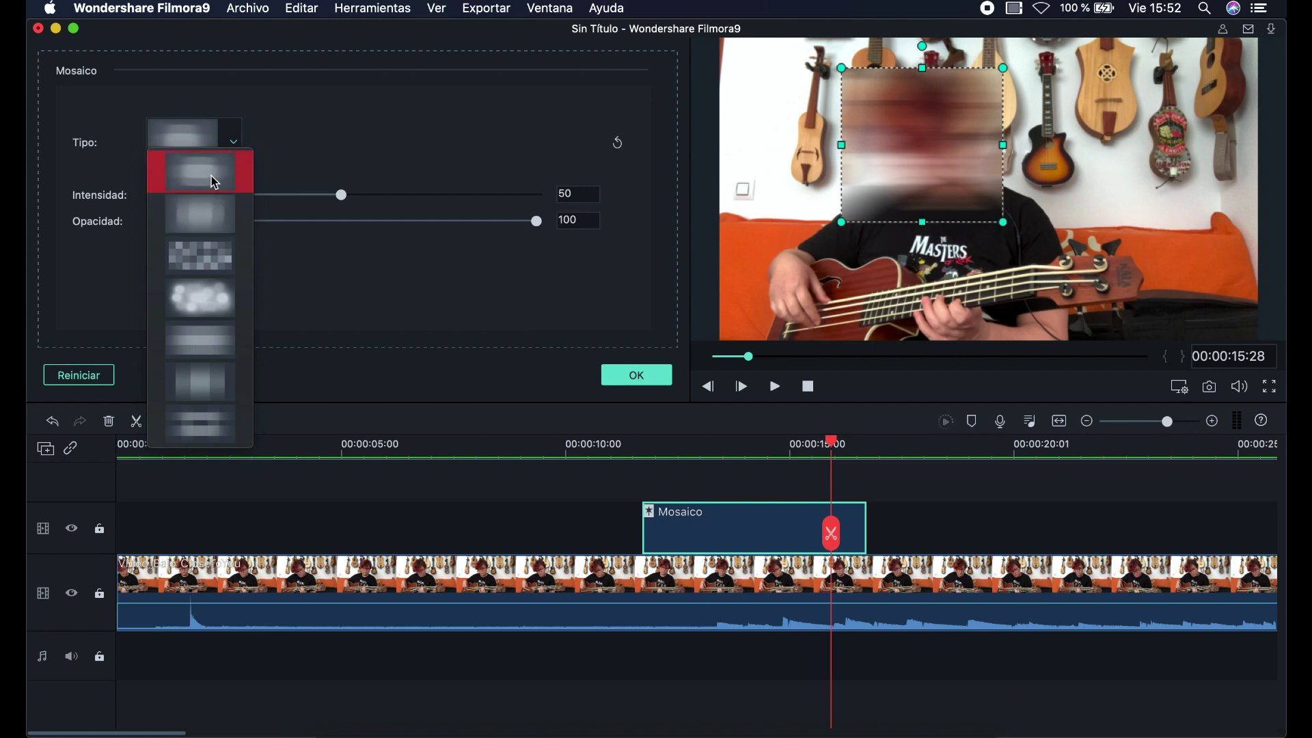
pyautogui.click(214, 207)
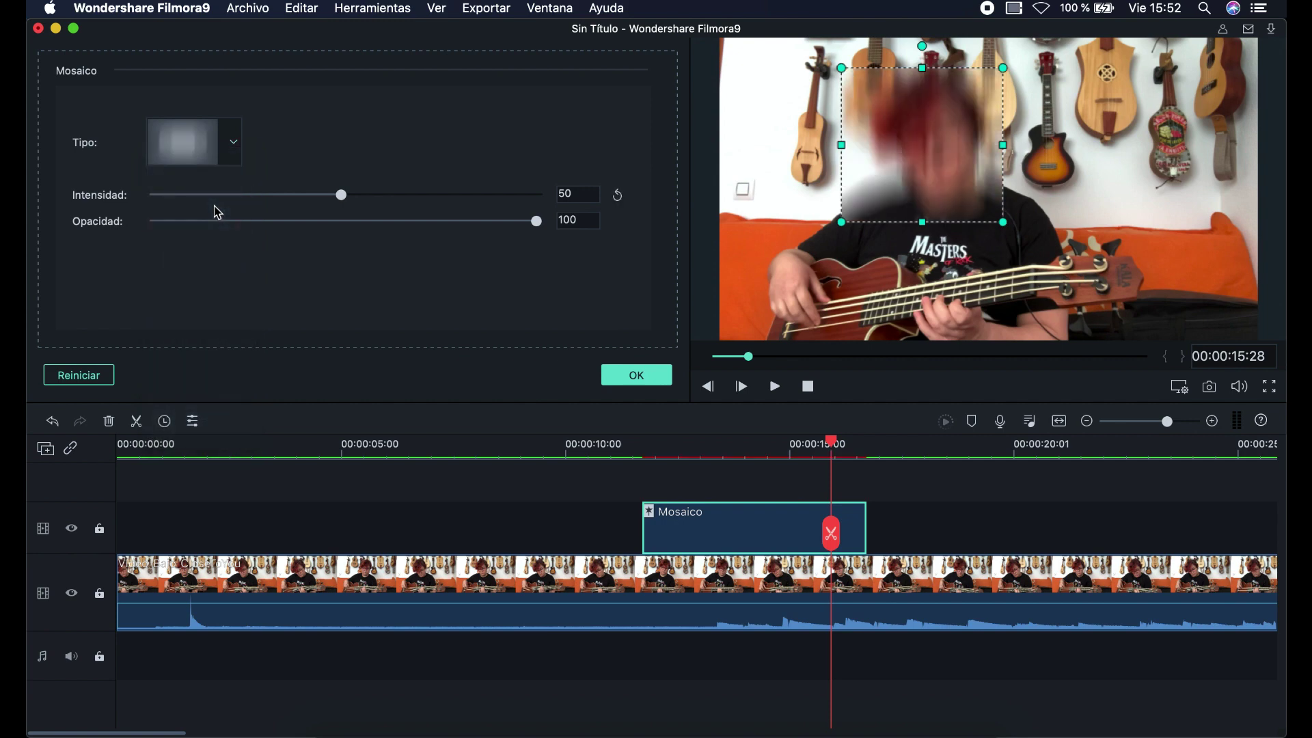
pyautogui.click(236, 150)
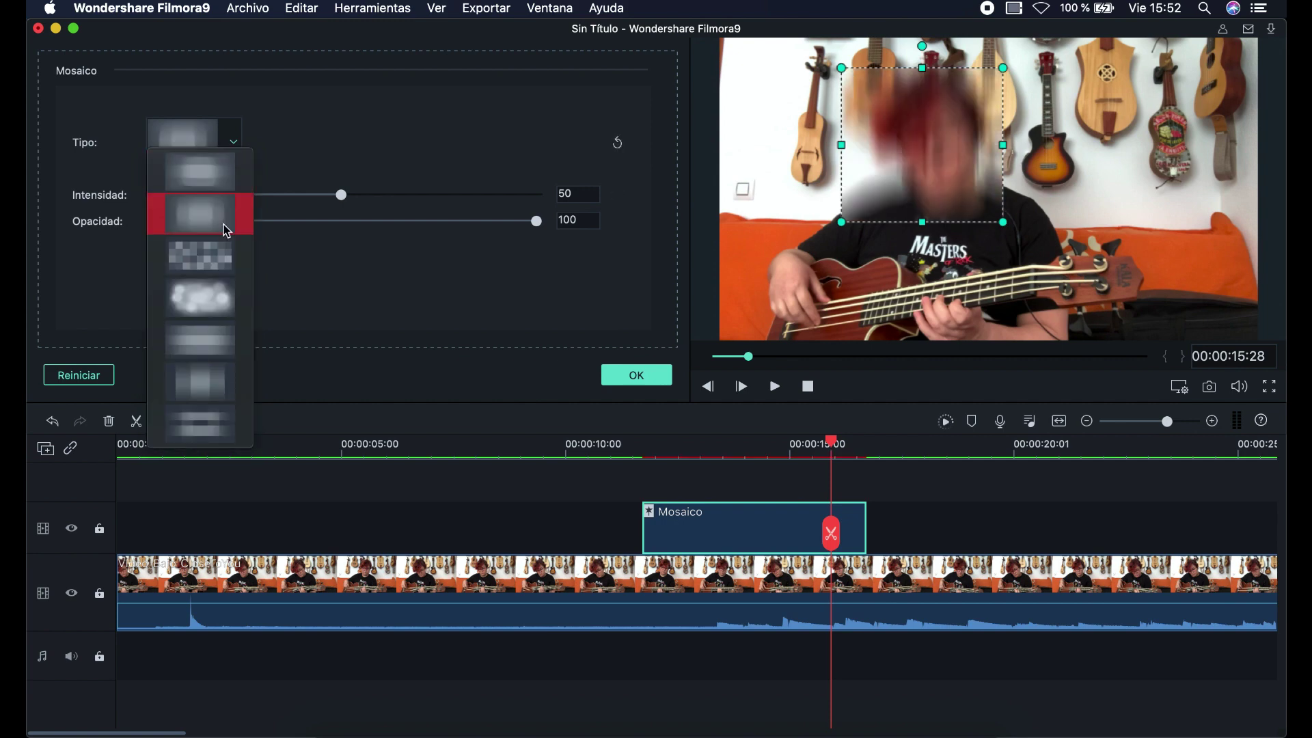
pyautogui.click(222, 256)
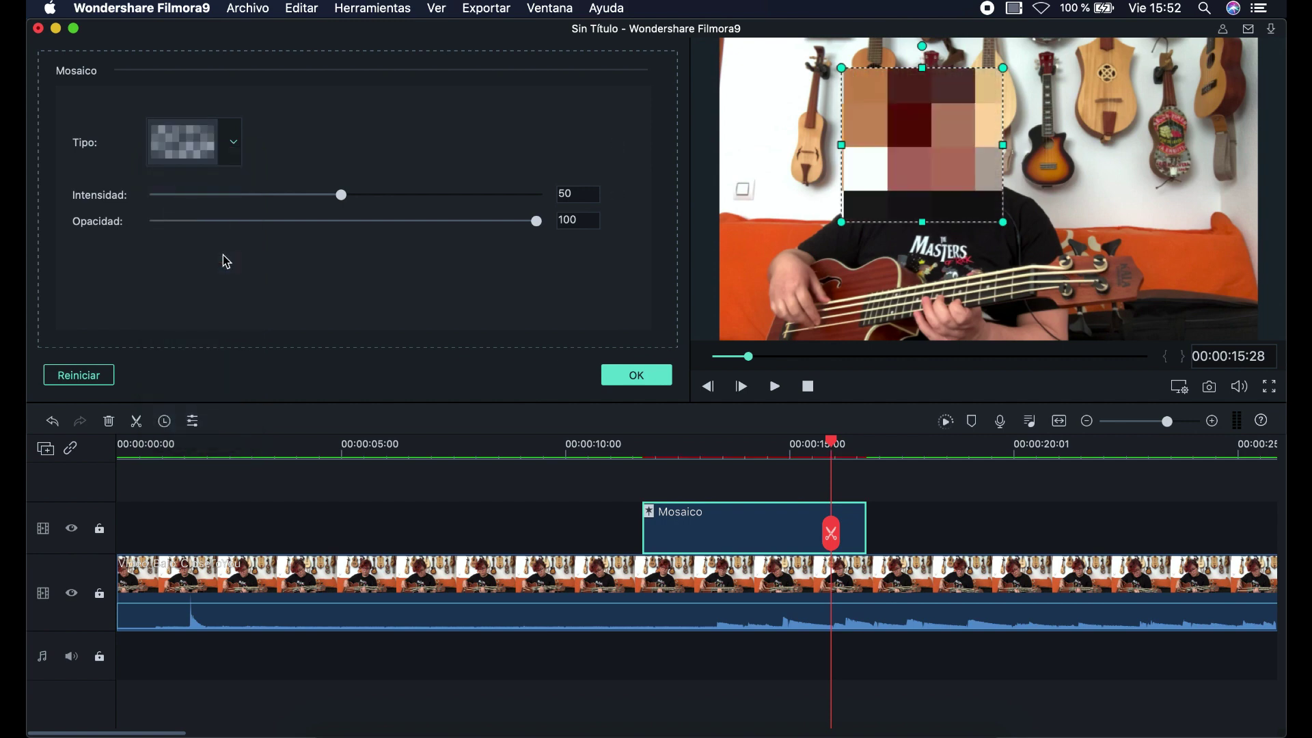
pyautogui.click(232, 154)
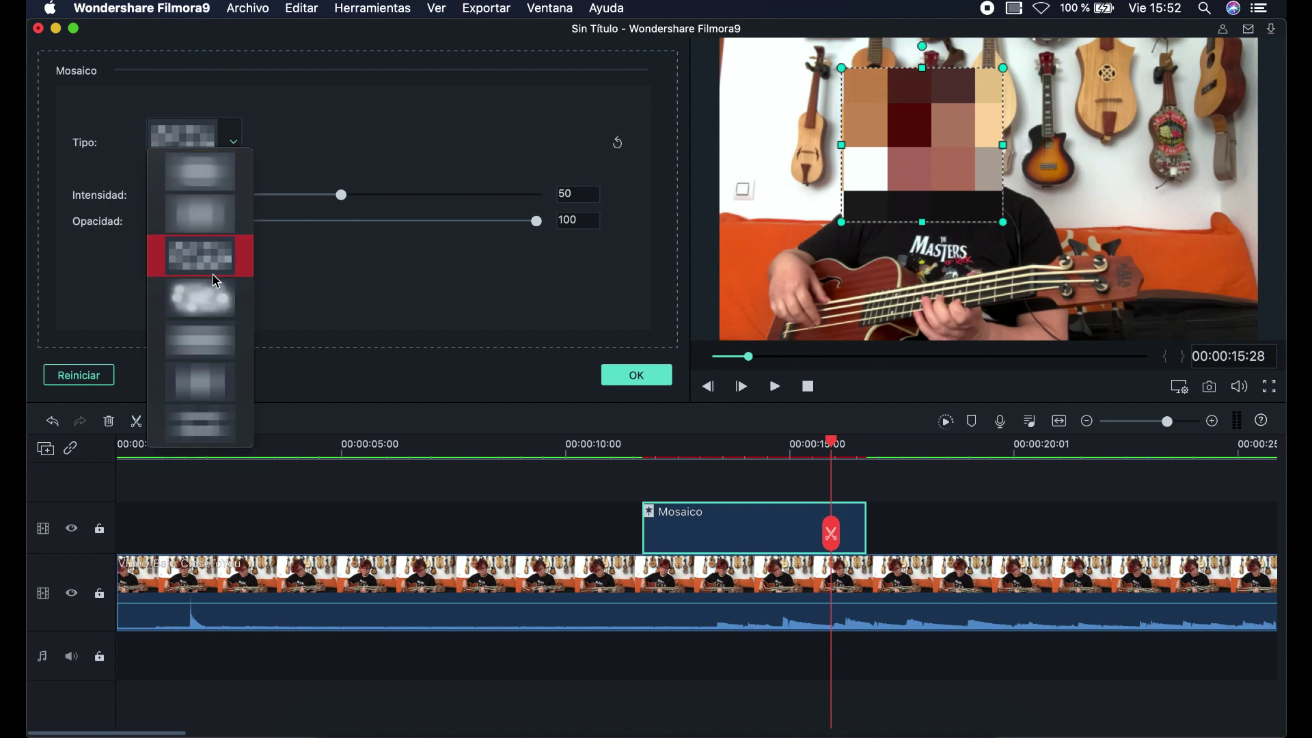
pyautogui.click(215, 298)
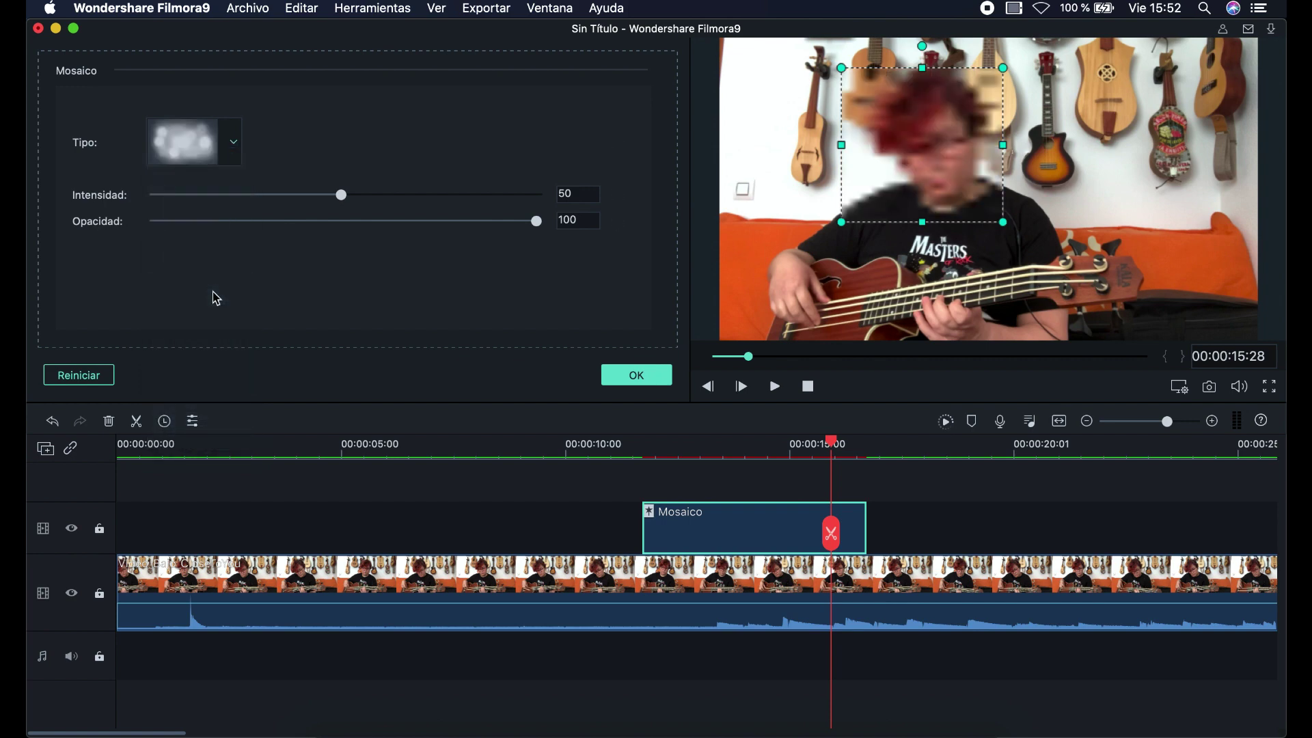
pyautogui.click(227, 142)
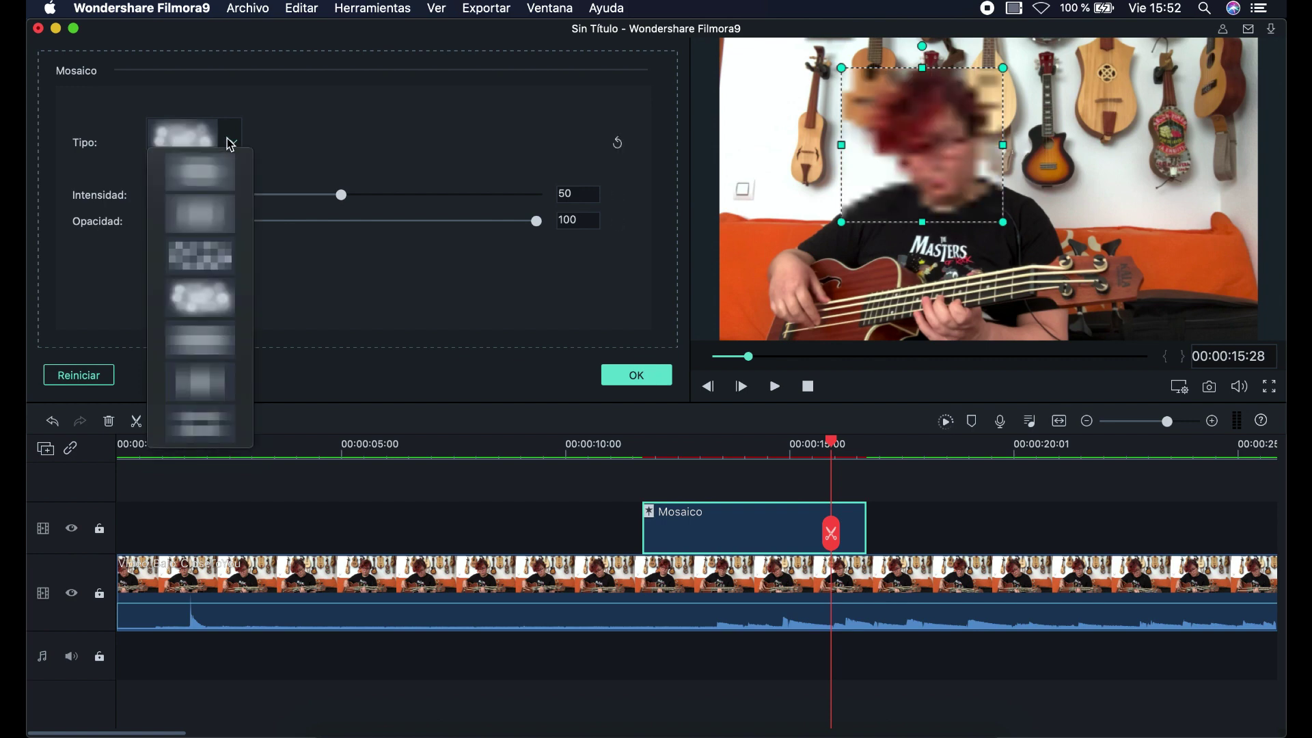
pyautogui.click(197, 351)
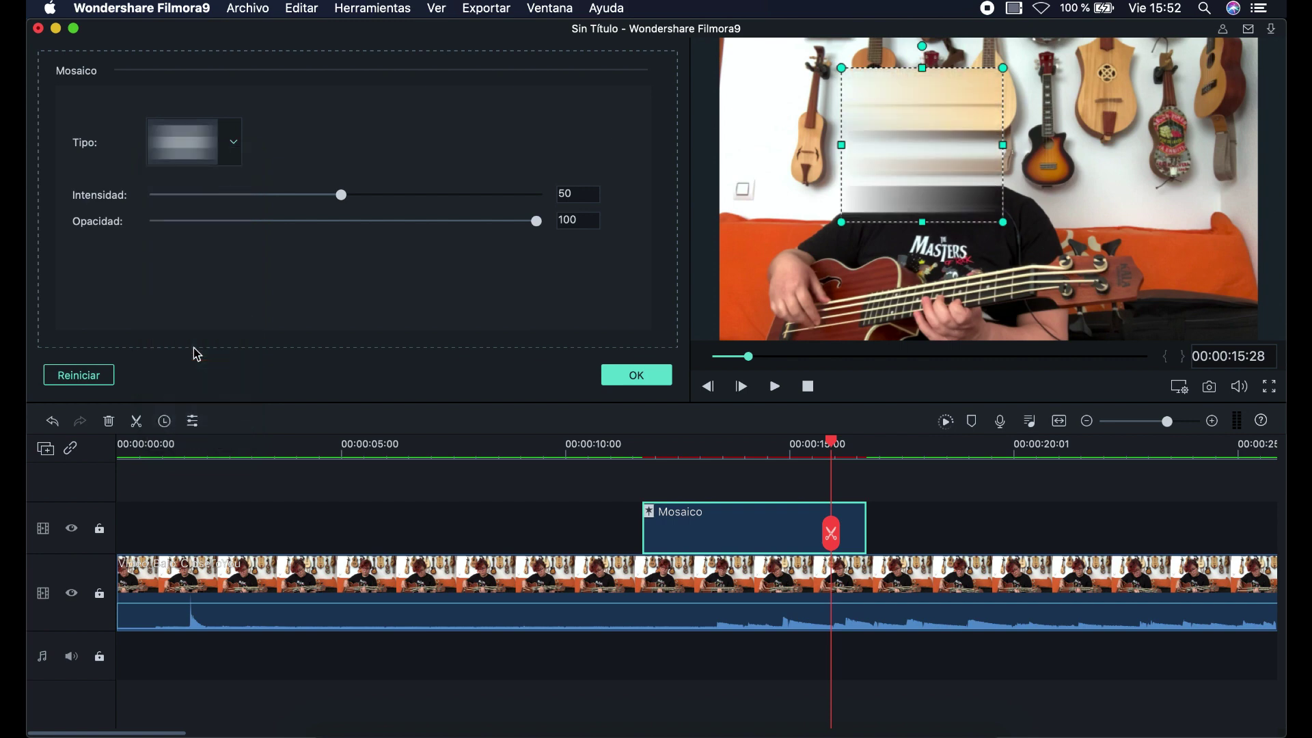
pyautogui.click(239, 140)
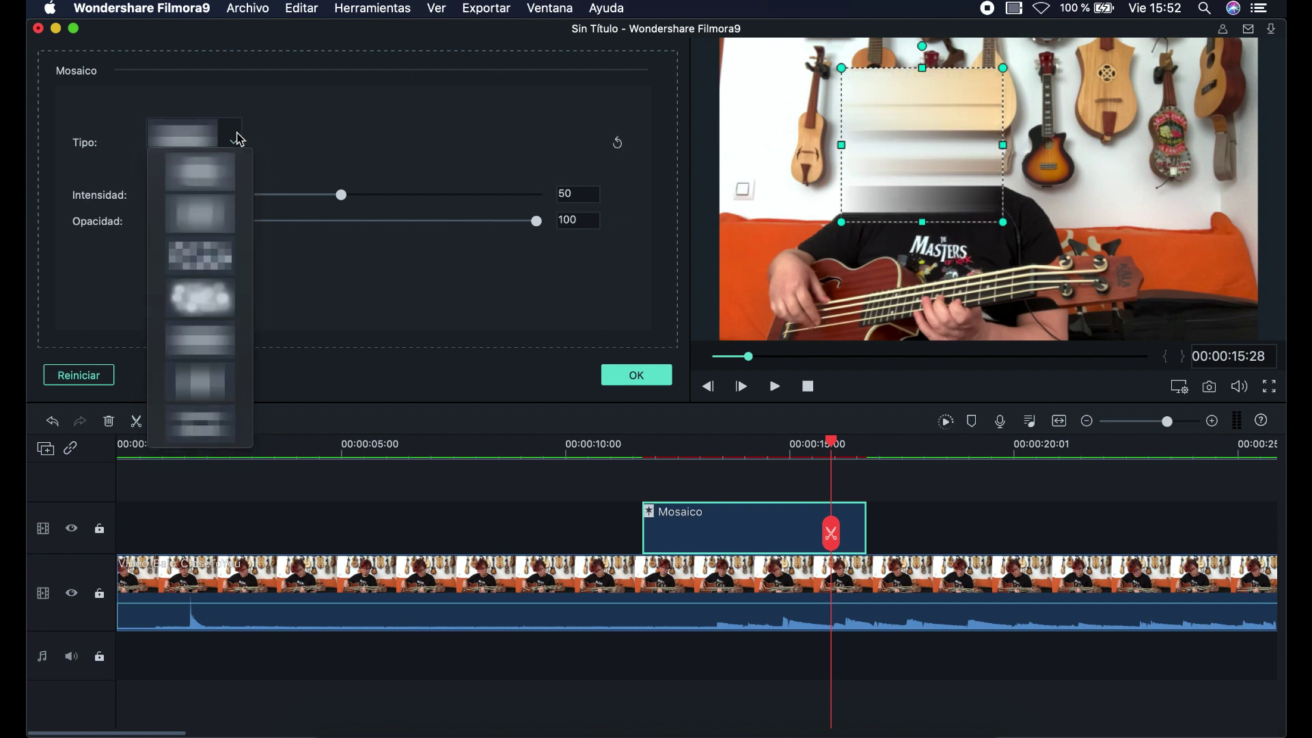
pyautogui.click(219, 384)
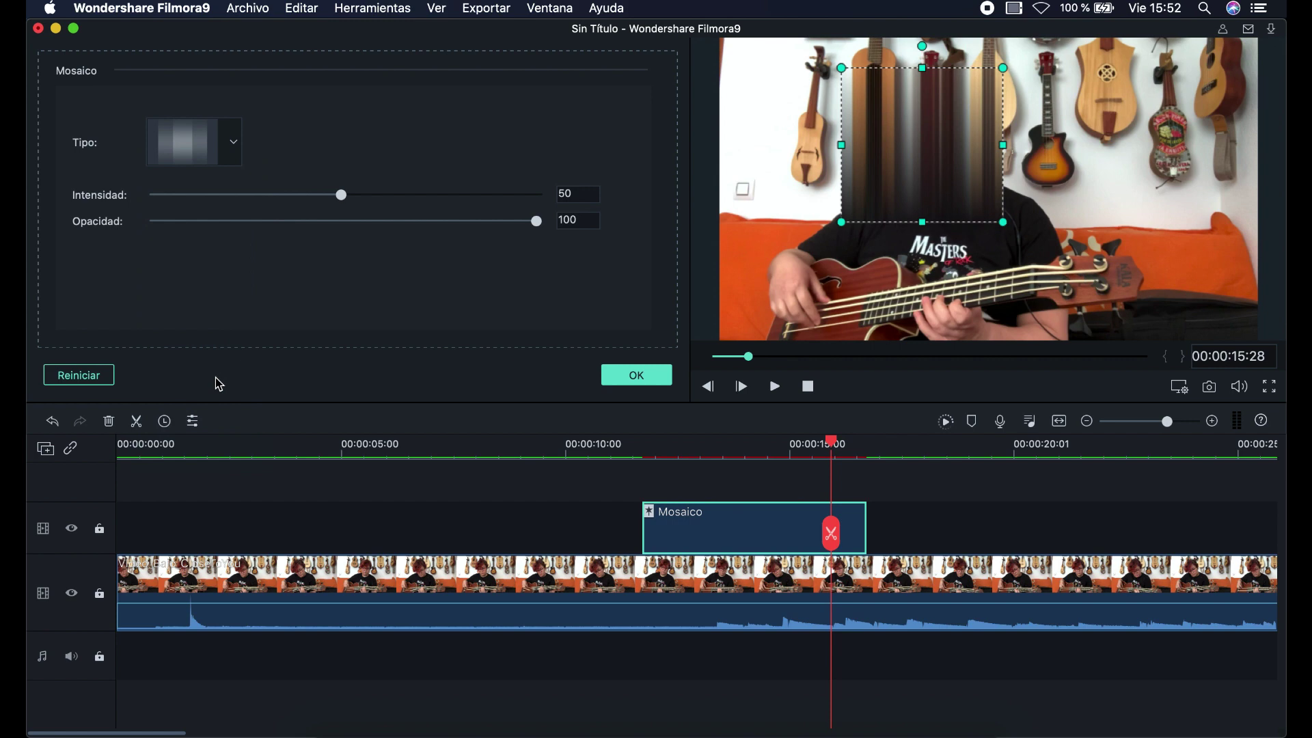
pyautogui.click(235, 145)
pyautogui.click(204, 440)
# Step: Set the mosaic type to the pixelated square tiles
pyautogui.click(234, 143)
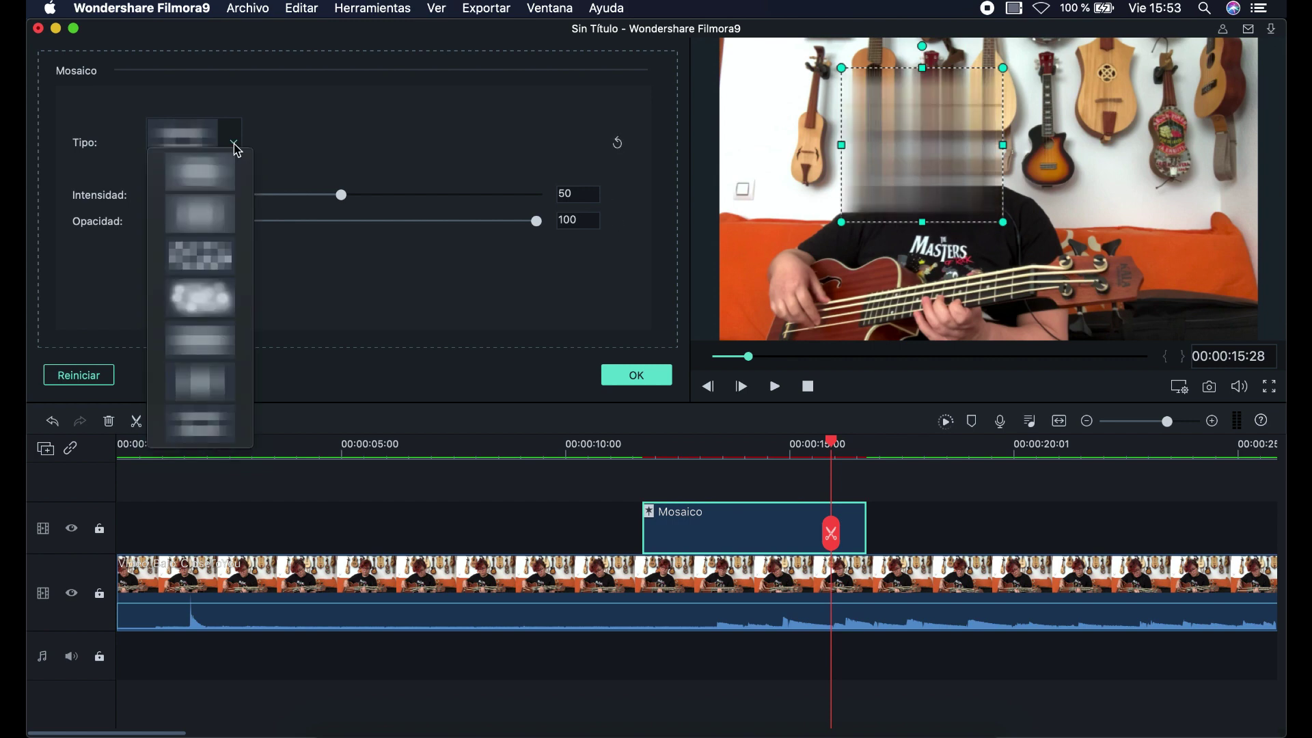
pyautogui.click(215, 251)
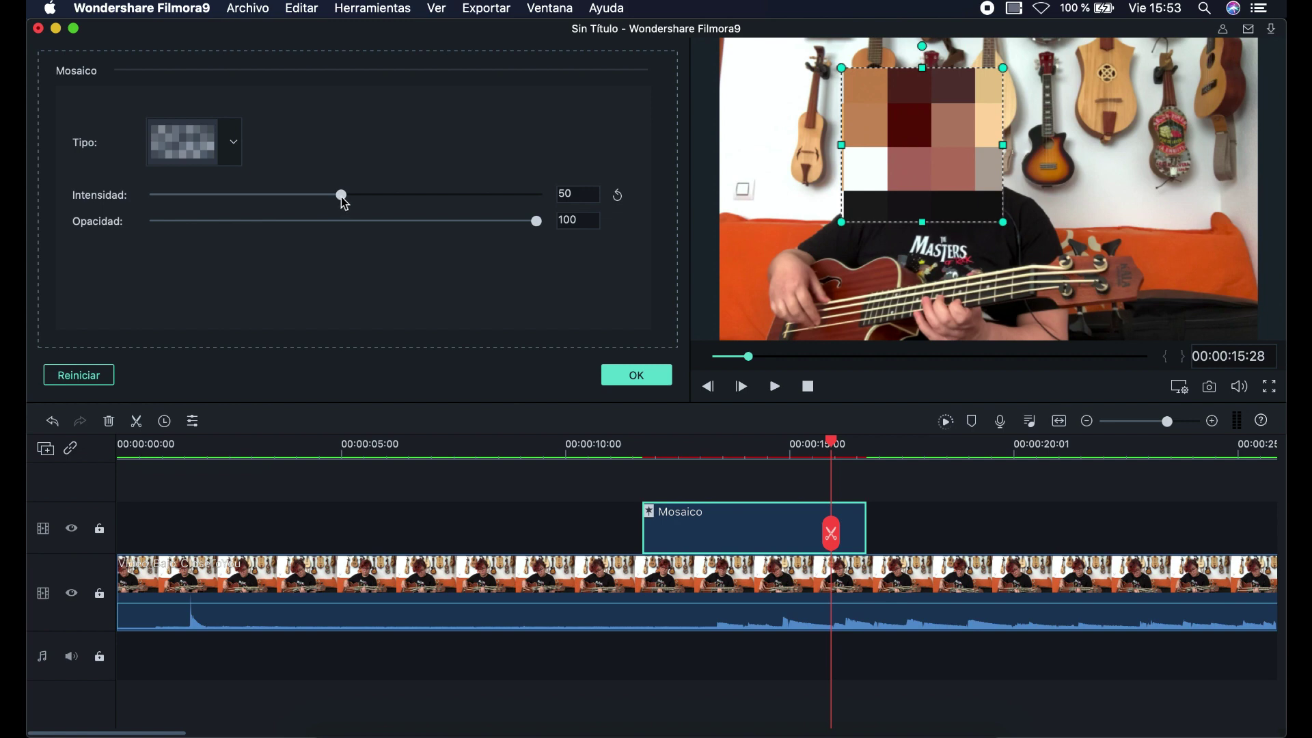
# Step: Set the mosaic's intensity to 14 and its opacity to 91, and accept the effect settings
pyautogui.moveTo(344, 202); pyautogui.dragTo(205, 202)
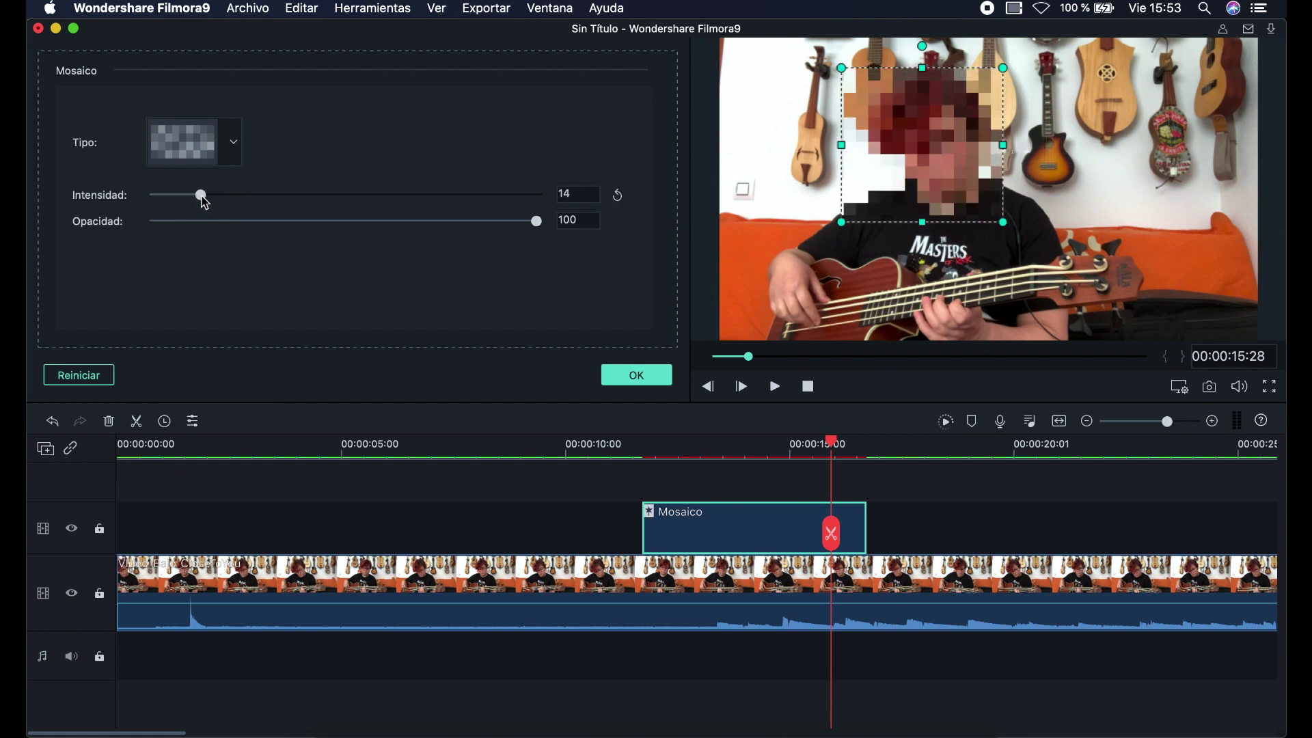
pyautogui.moveTo(535, 220); pyautogui.dragTo(349, 213)
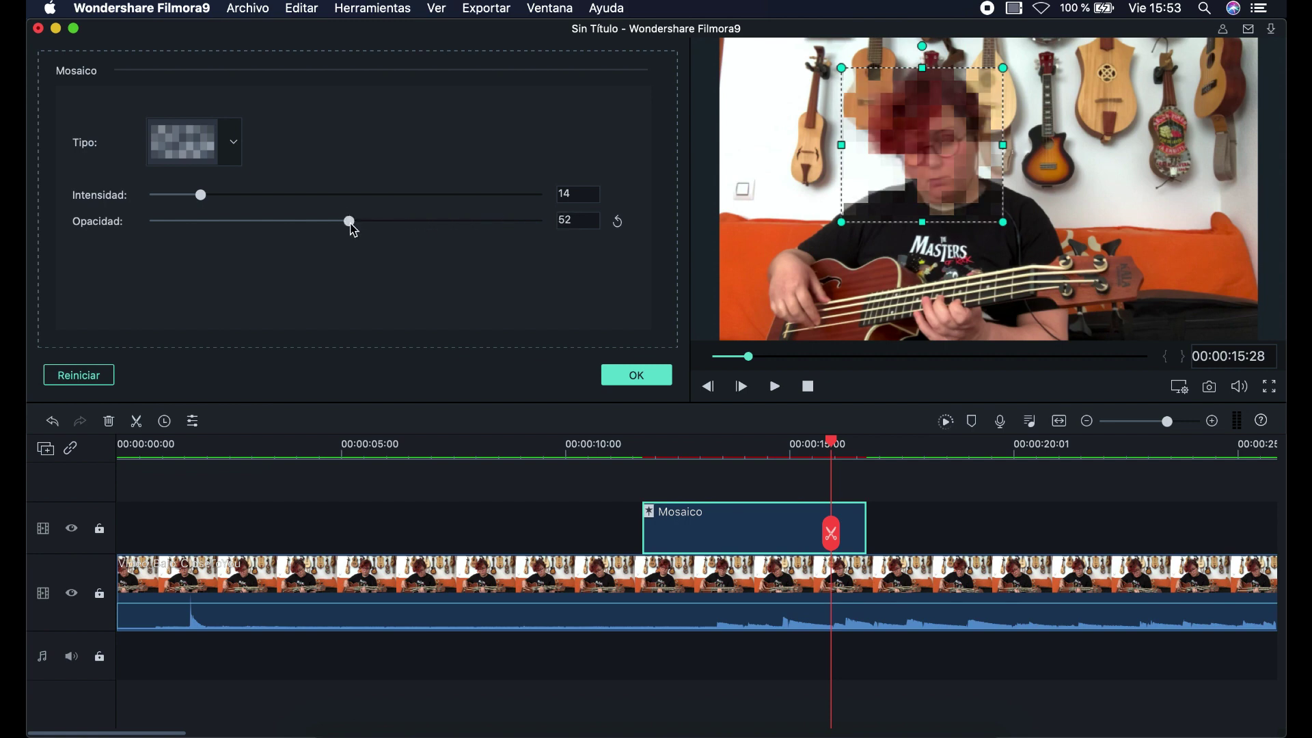
pyautogui.moveTo(351, 227); pyautogui.dragTo(504, 250)
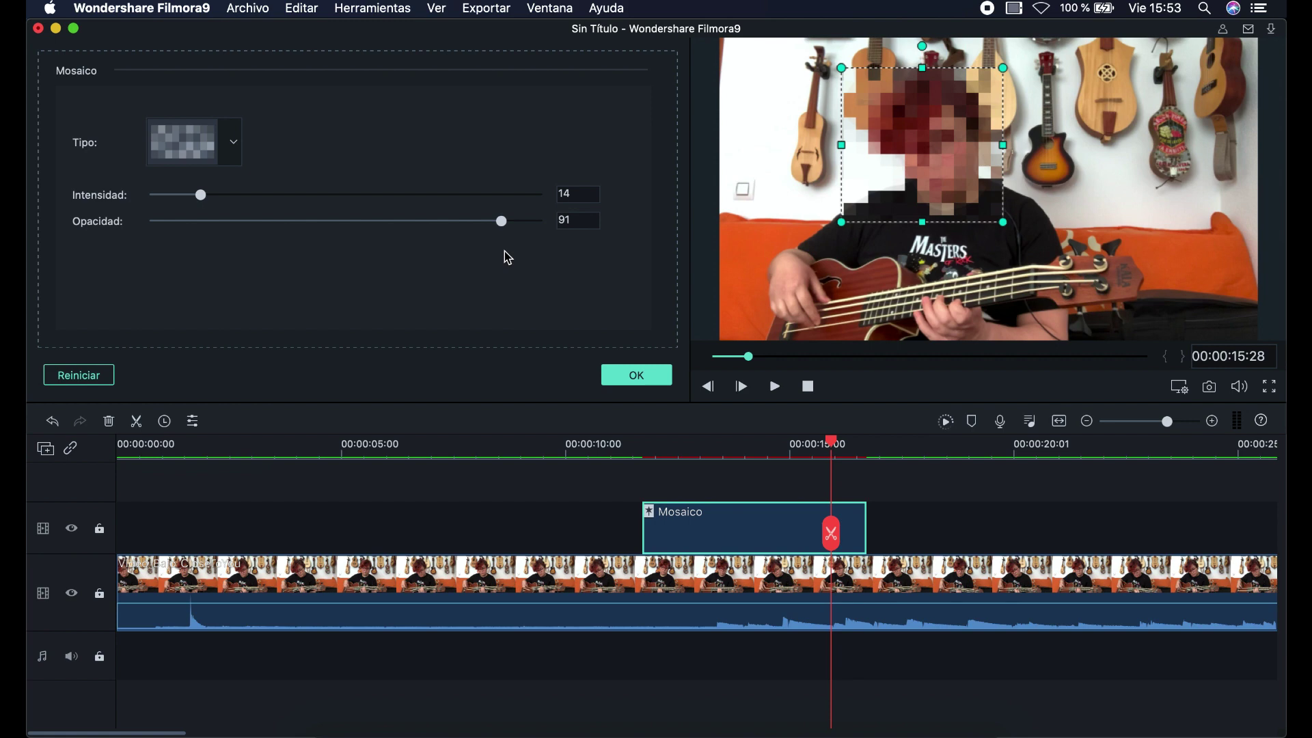
pyautogui.click(642, 380)
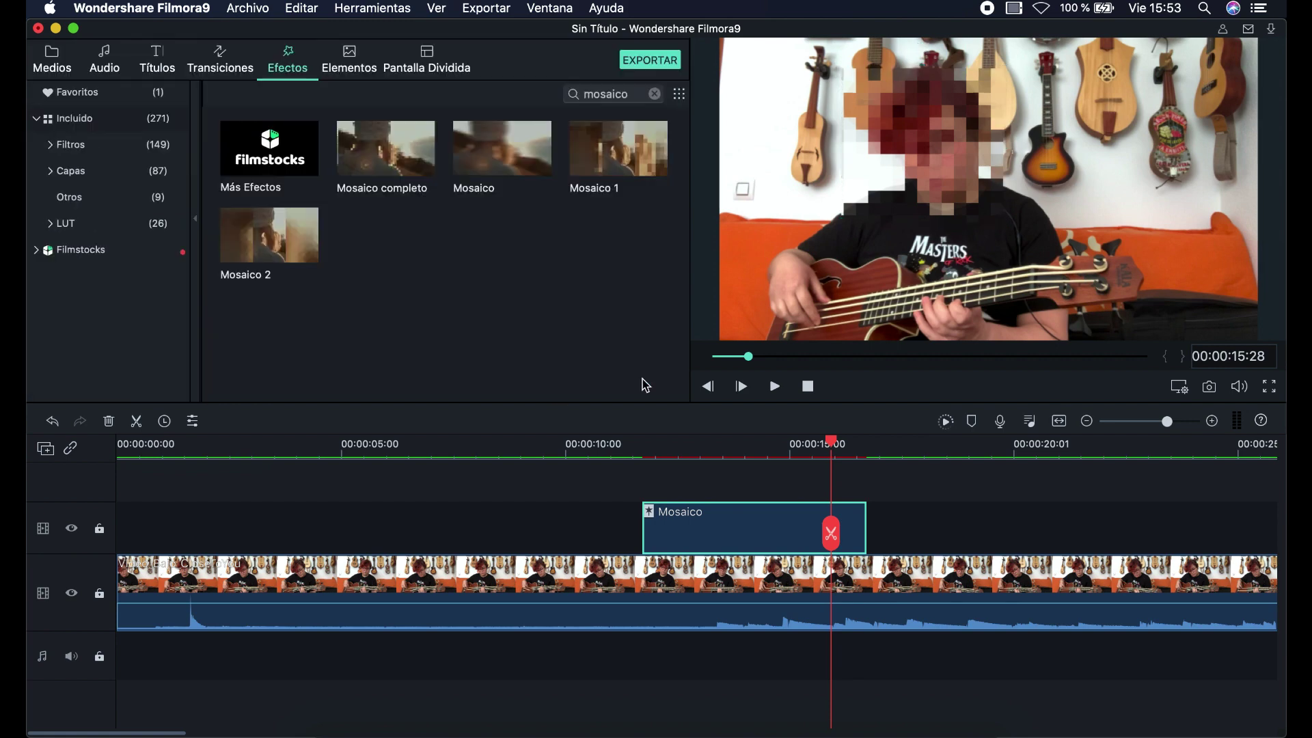
# Step: Play the video from just before the Mosaico effect to check the face coverage, pausing at 00:00:16:12
pyautogui.click(620, 456)
pyautogui.press('space')
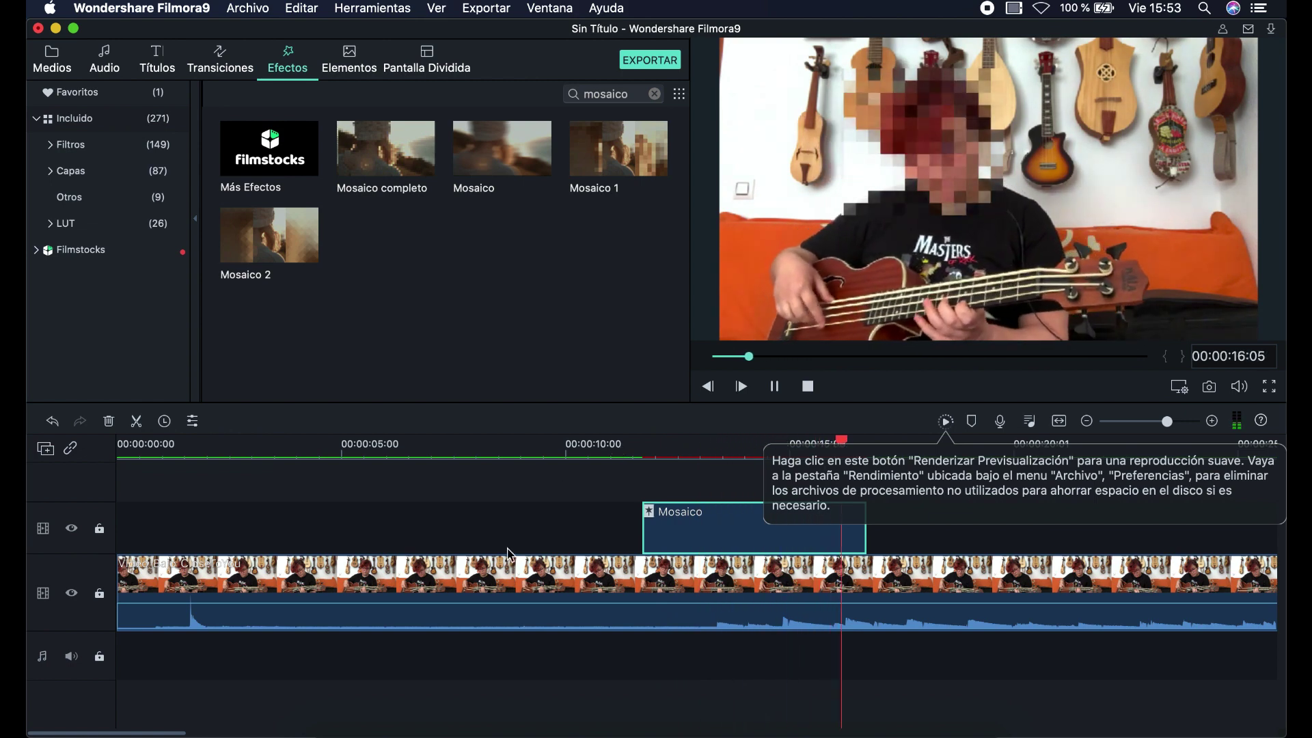
pyautogui.press('space')
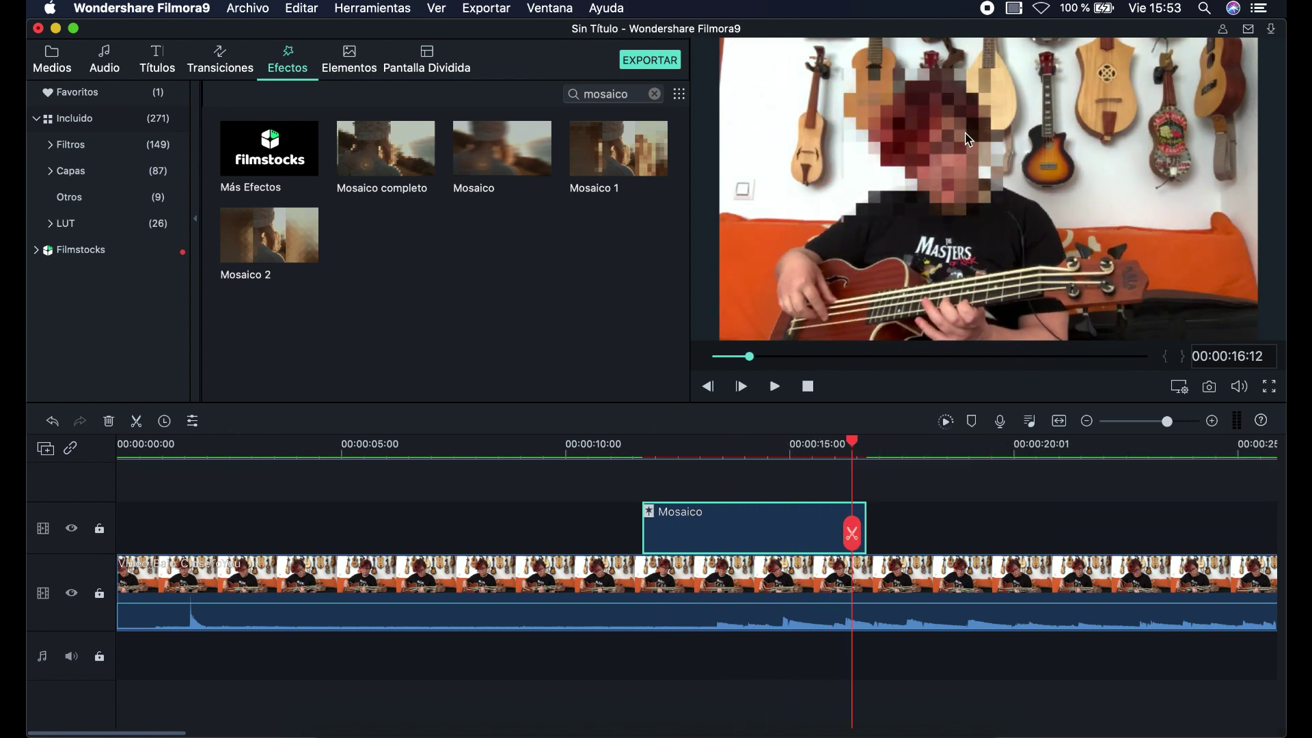